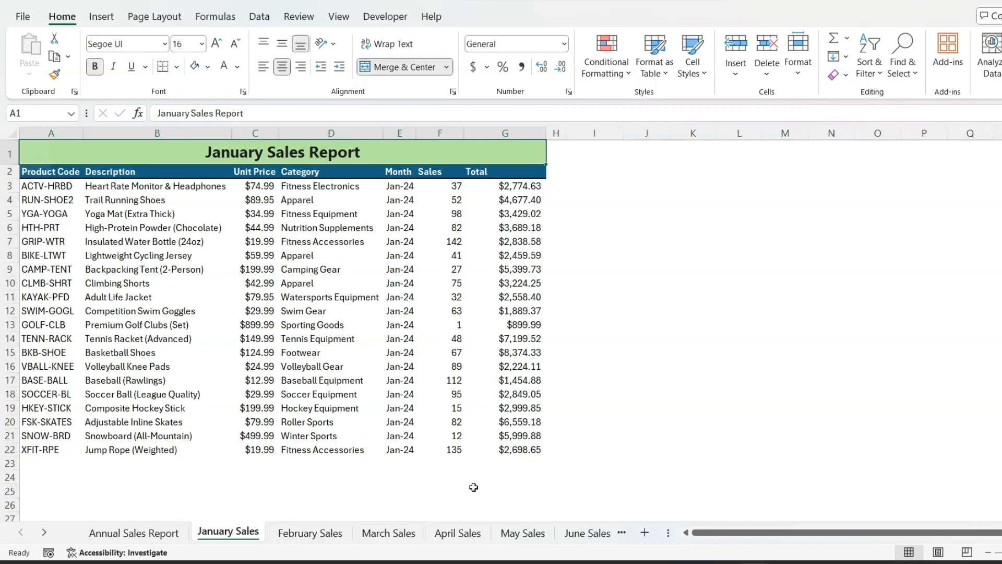
Step: Review the monthly sales sheets from January through December, including the lower rows of the November report
{"action": "key", "text": "ctrl+Page_Down"}
{"action": "key", "text": "ctrl+Page_Down"}
{"action": "key", "text": "ctrl+Page_Down"}
{"action": "key", "text": "ctrl+Page_Down"}
{"action": "key", "text": "ctrl+Page_Down"}
{"action": "key", "text": "ctrl+Page_Down"}
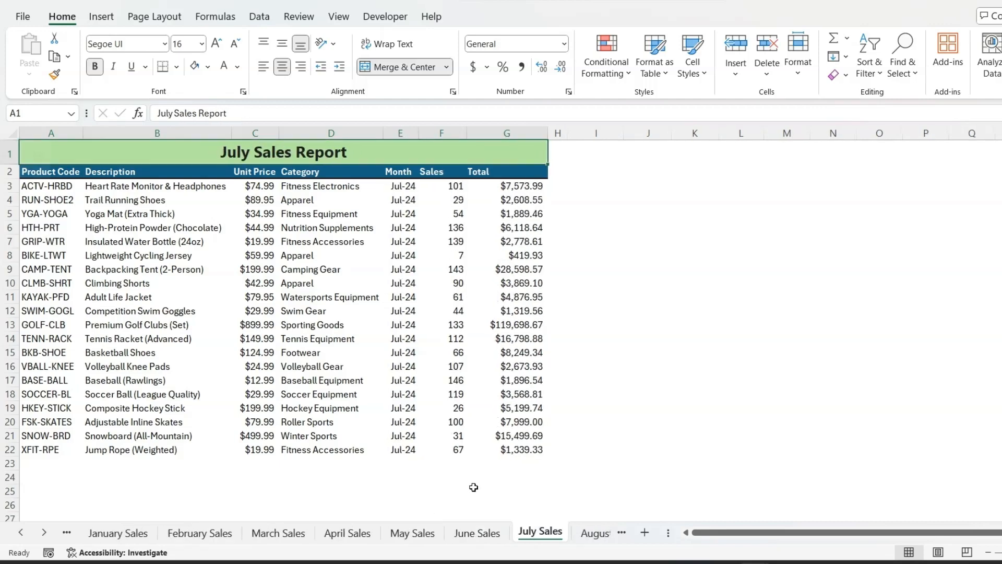
{"action": "key", "text": "ctrl+Page_Down"}
{"action": "key", "text": "ctrl+Page_Down"}
{"action": "key", "text": "ctrl+Page_Down"}
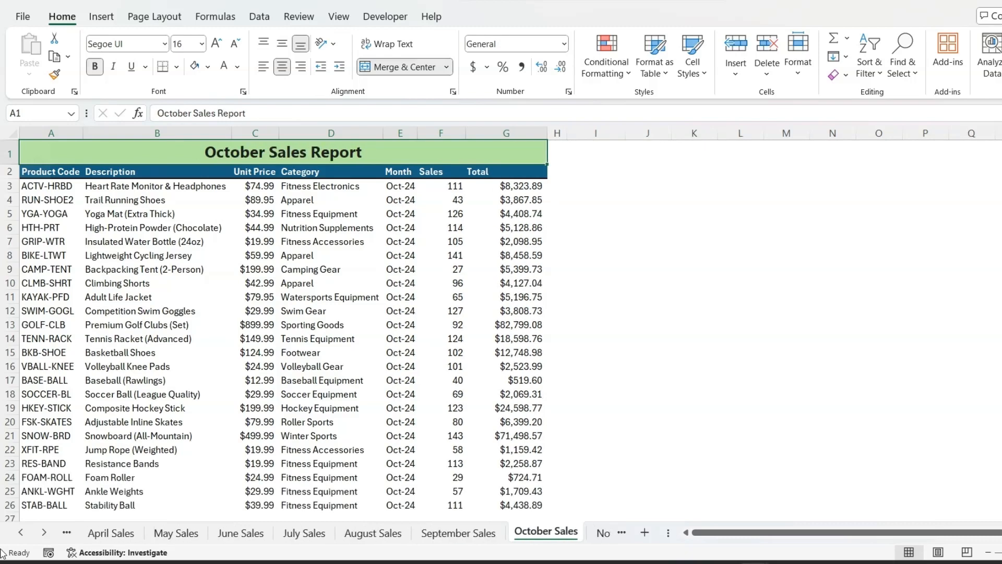
{"action": "key", "text": "ctrl+Page_Down"}
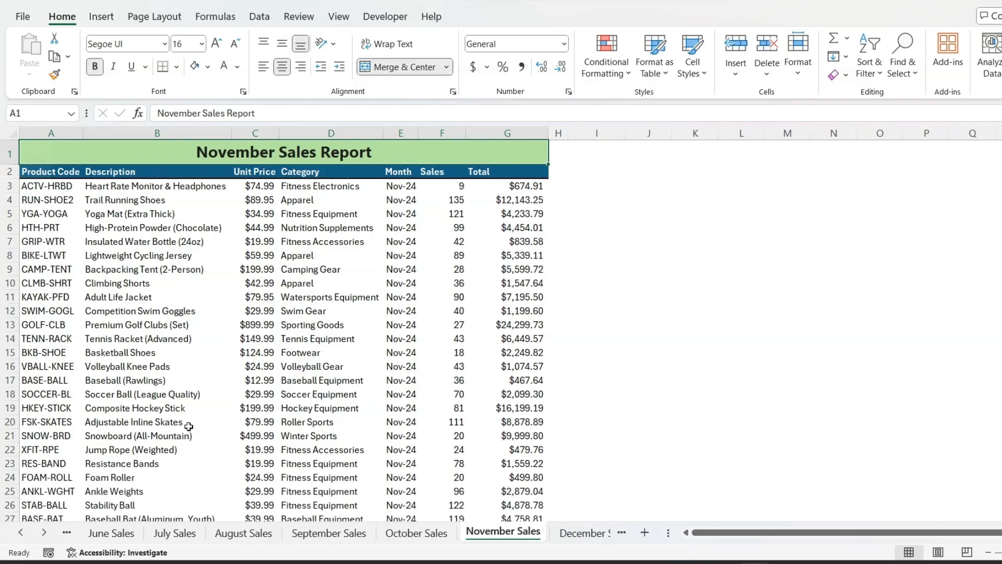
{"action": "scroll", "coordinate": [208, 415], "scroll_direction": "down", "scroll_amount": 1}
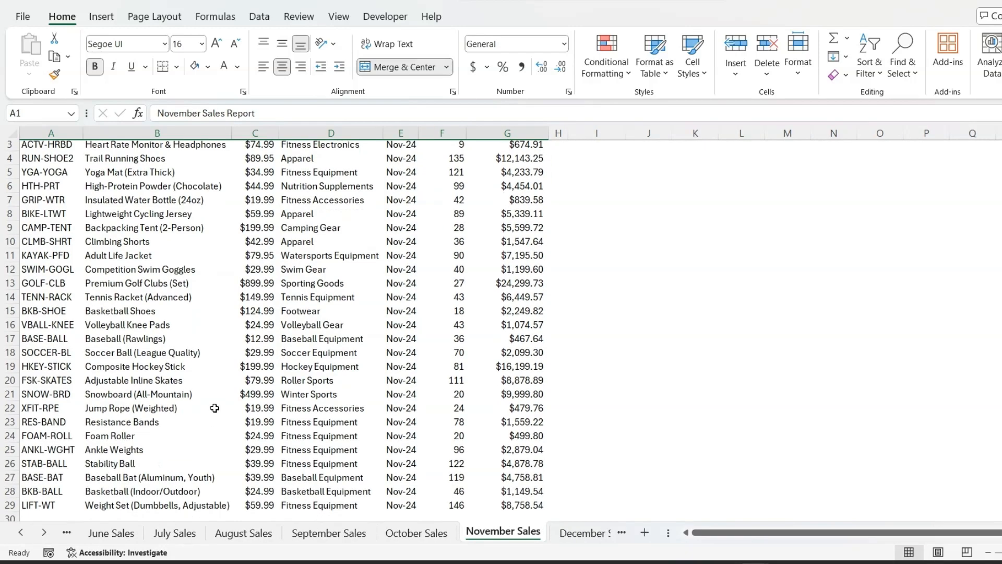
{"action": "scroll", "coordinate": [218, 406], "scroll_direction": "up", "scroll_amount": 1}
{"action": "key", "text": "ctrl+Page_Down"}
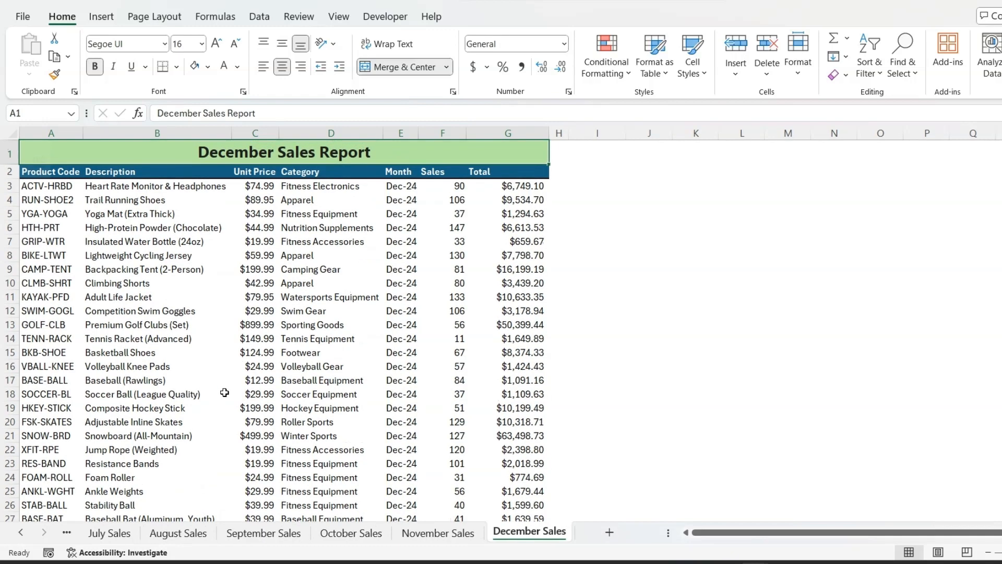
Step: Go back through the monthly sheets to the Annual Sales Report sheet and compare its column headers with January Sales
{"action": "key", "text": "ctrl+Page_Up"}
{"action": "key", "text": "ctrl+Page_Up"}
{"action": "key", "text": "ctrl+Page_Up"}
{"action": "key", "text": "ctrl+Page_Up"}
{"action": "key", "text": "ctrl+Page_Up"}
{"action": "key", "text": "ctrl+Page_Up"}
{"action": "key", "text": "ctrl+Page_Up"}
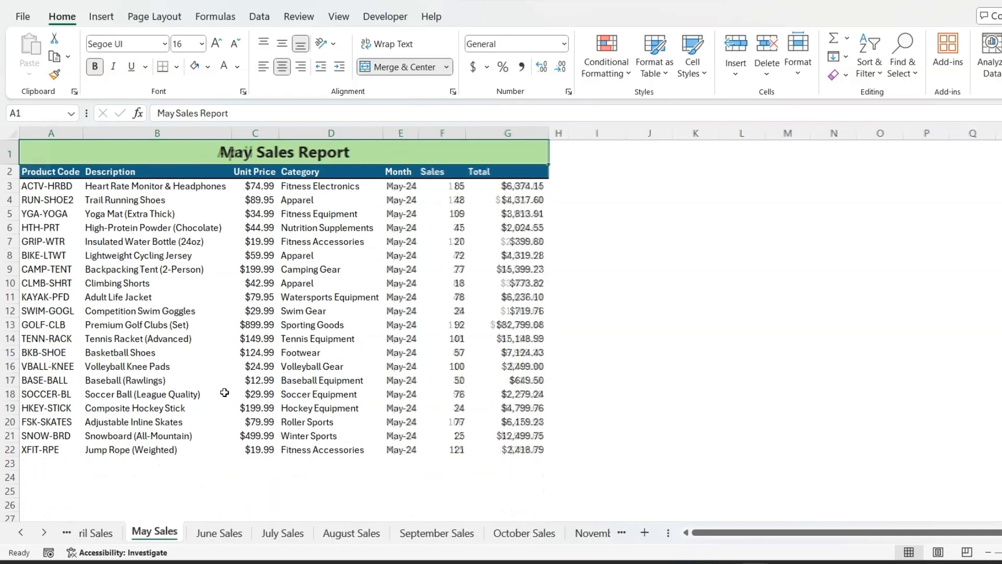
{"action": "key", "text": "ctrl+Page_Up"}
{"action": "key", "text": "ctrl+Page_Up"}
{"action": "key", "text": "ctrl+Page_Up"}
{"action": "key", "text": "ctrl+Page_Up"}
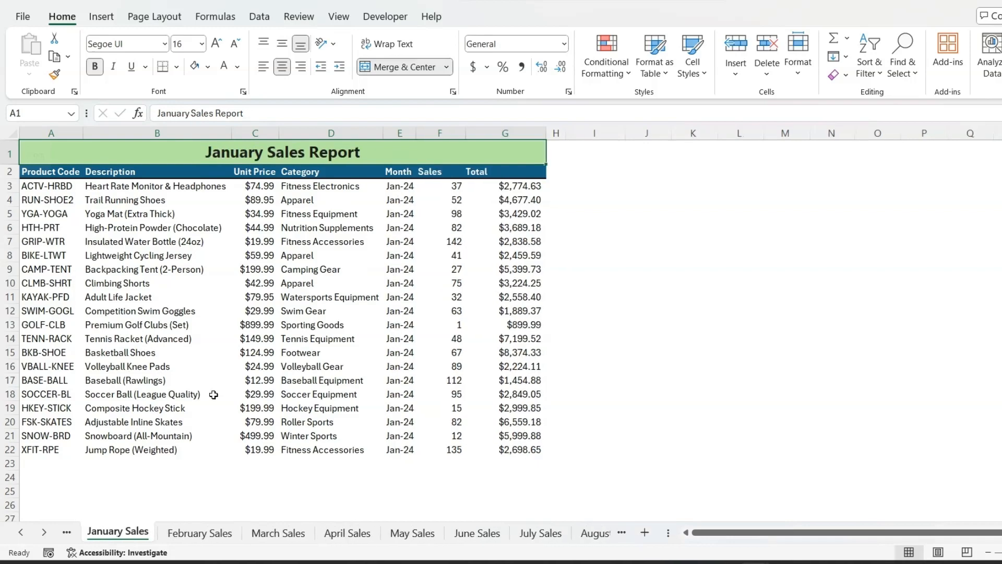
{"action": "key", "text": "ctrl+Page_Up"}
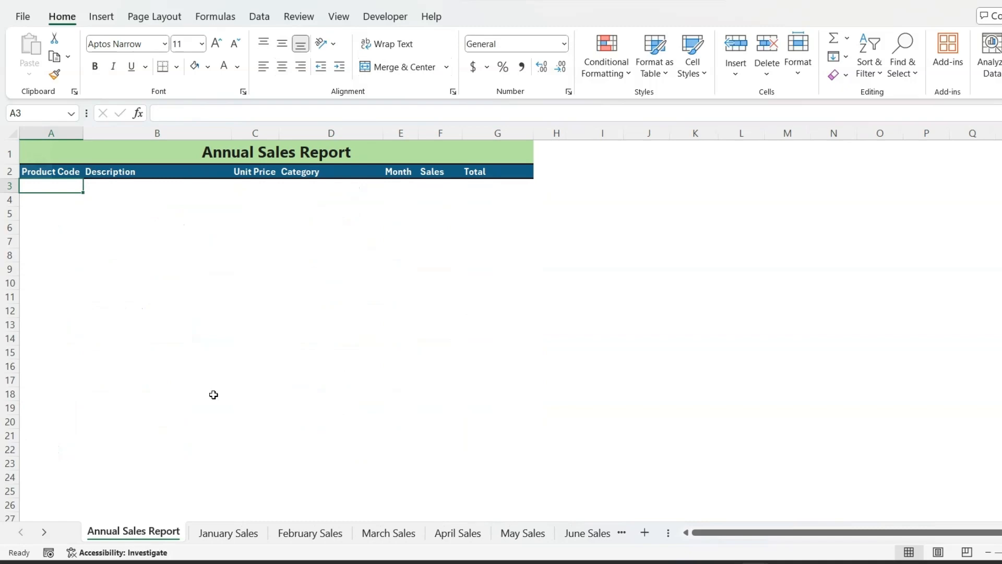
{"action": "key", "text": "ctrl+Page_Down"}
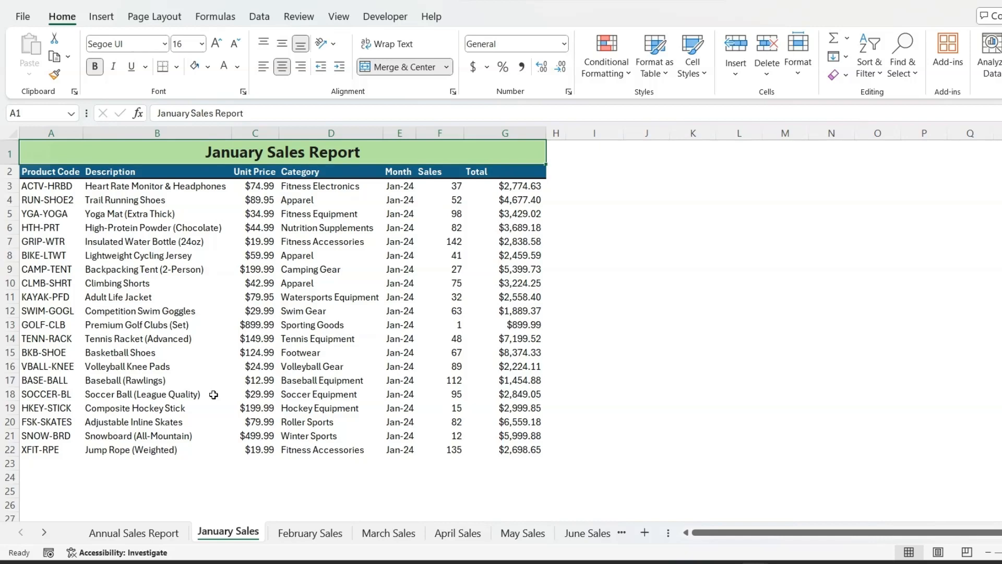
{"action": "key", "text": "ctrl+Page_Up"}
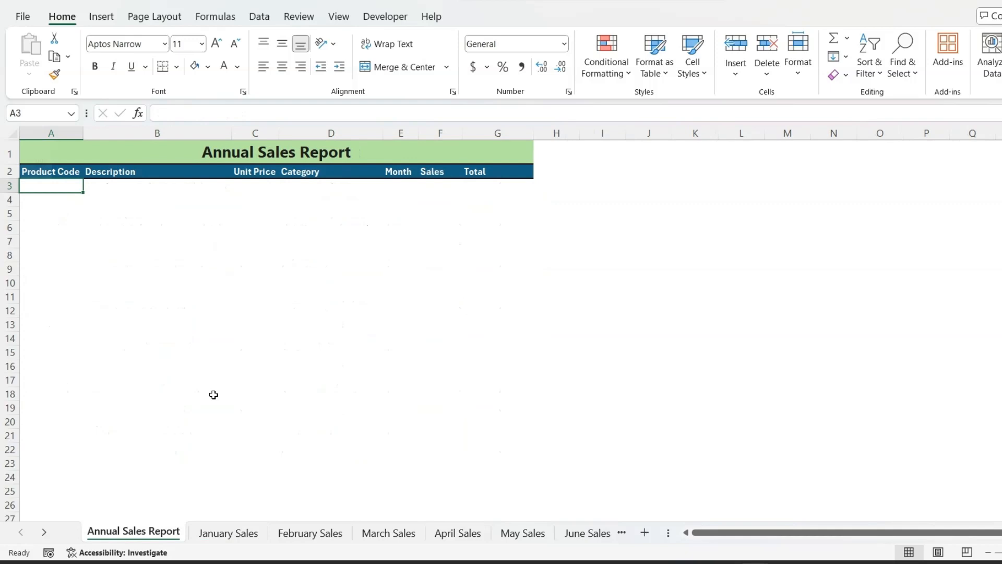
Step: Start a VSTACK formula in cell A3 of Annual Sales Report with January Sales range A3:G22 as the first array
{"action": "type", "text": "=vs"}
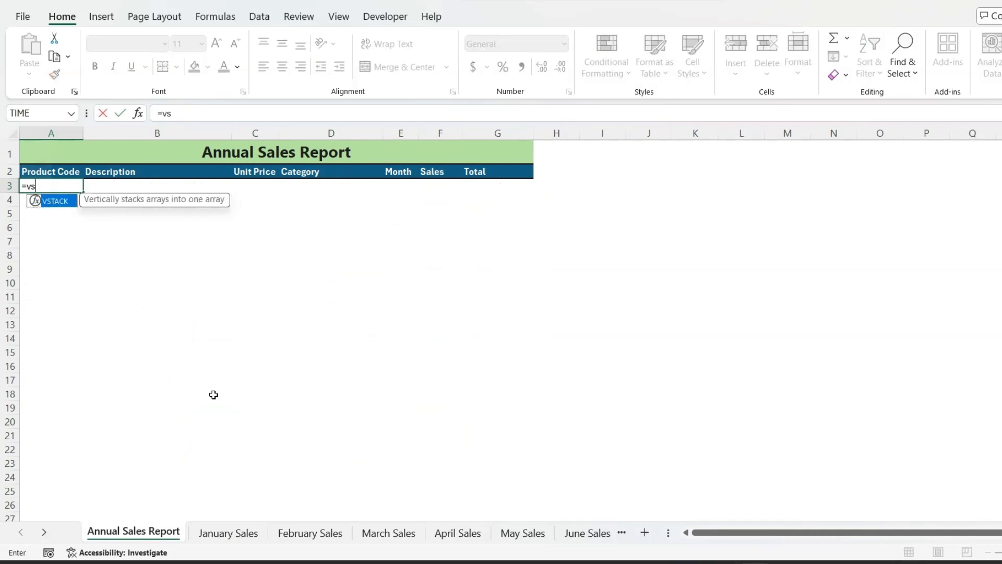
{"action": "key", "text": "Tab"}
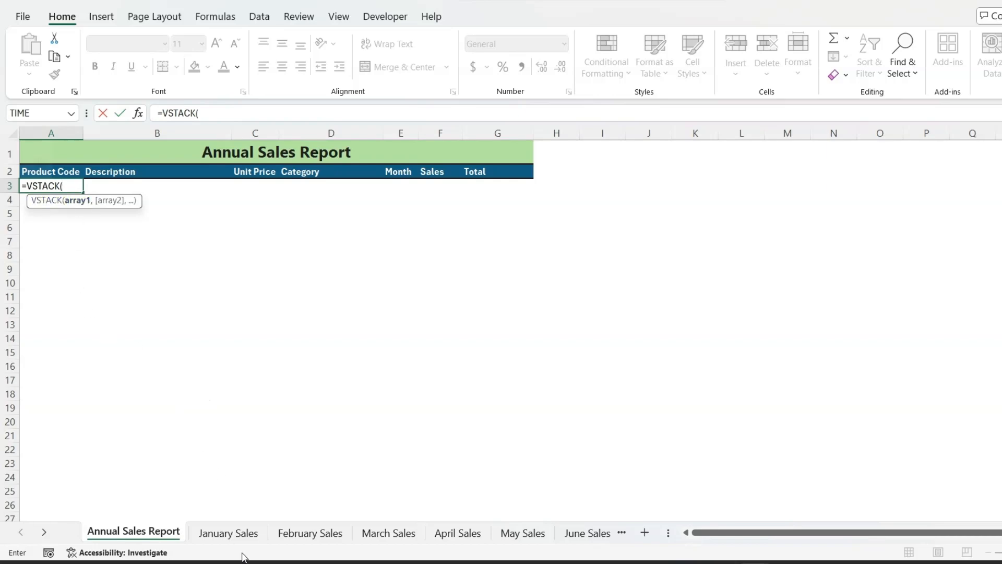
{"action": "left_click", "coordinate": [230, 537]}
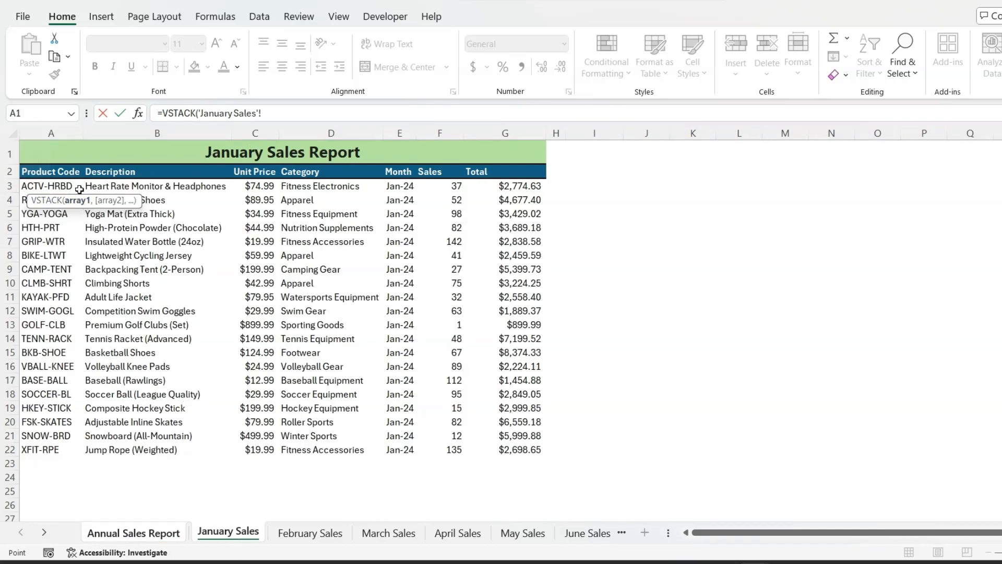
{"action": "left_click", "coordinate": [79, 188]}
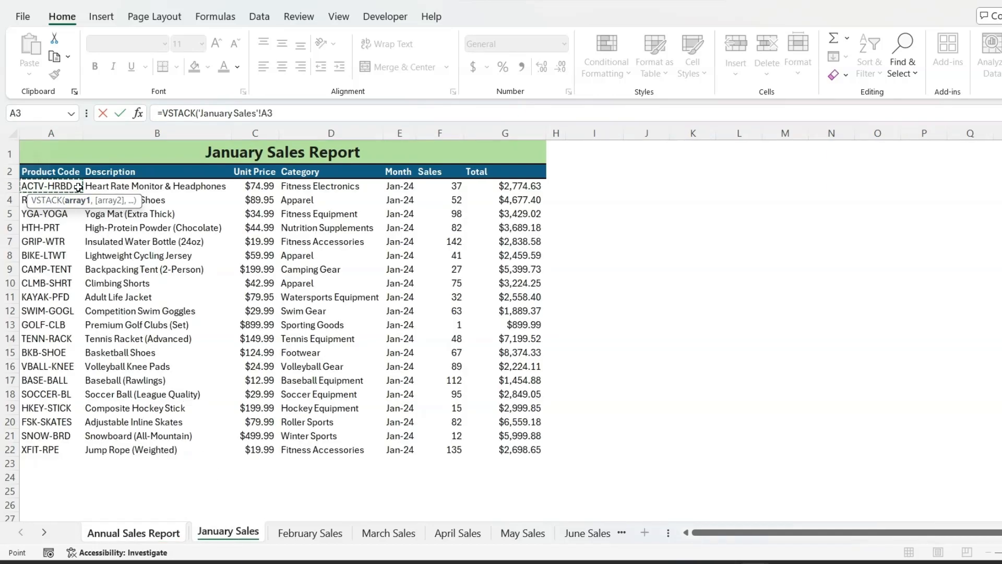
{"action": "key", "text": "ctrl+shift+Right"}
{"action": "key", "text": "ctrl+shift+Down"}
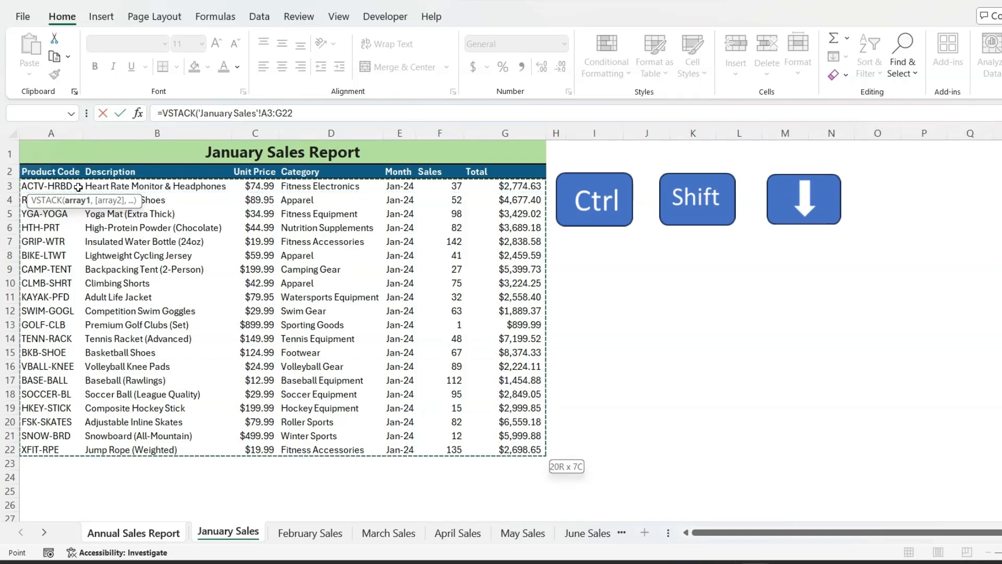
{"action": "type", "text": ","}
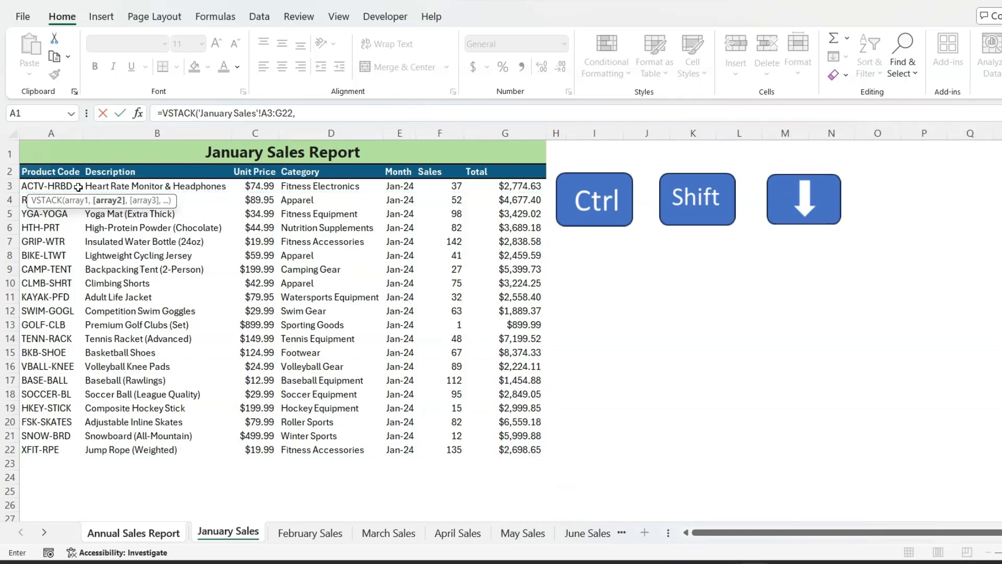
Step: Add February Sales range A3:G22 as the second array of the VSTACK formula
{"action": "key", "text": "ctrl+Page_Down"}
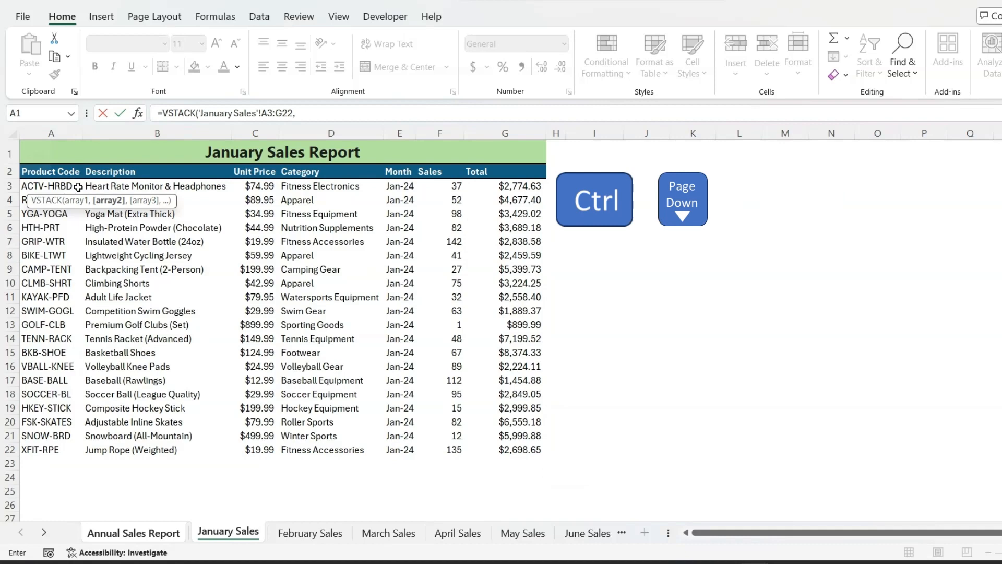
{"action": "left_click", "coordinate": [78, 187]}
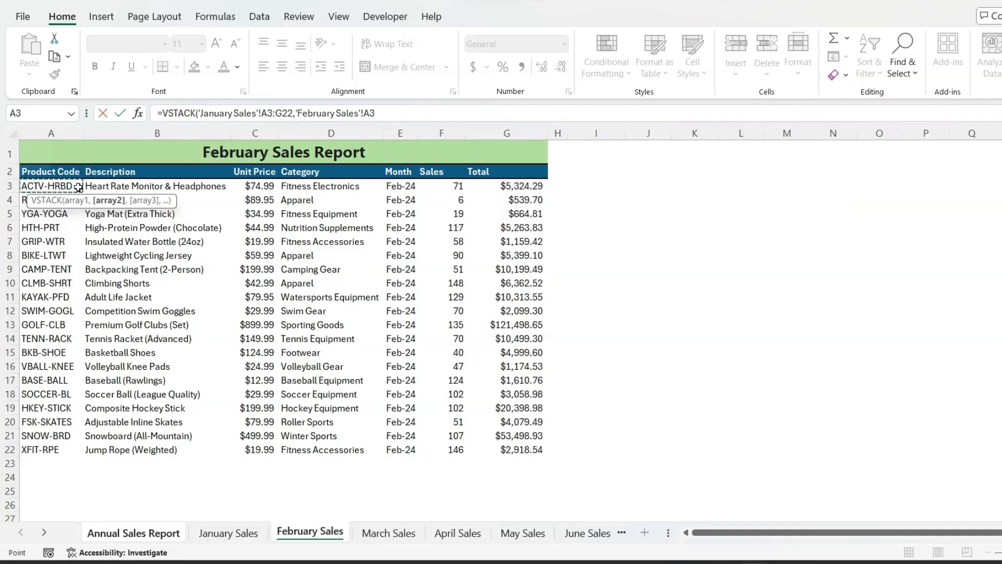
{"action": "key", "text": "ctrl+shift+Right"}
{"action": "key", "text": "ctrl+shift+Down"}
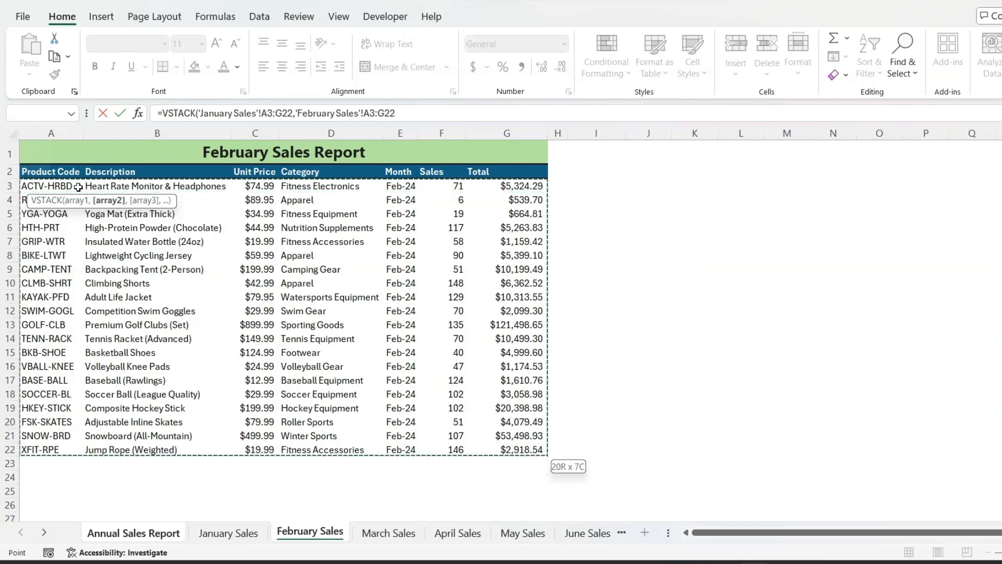
{"action": "type", "text": ","}
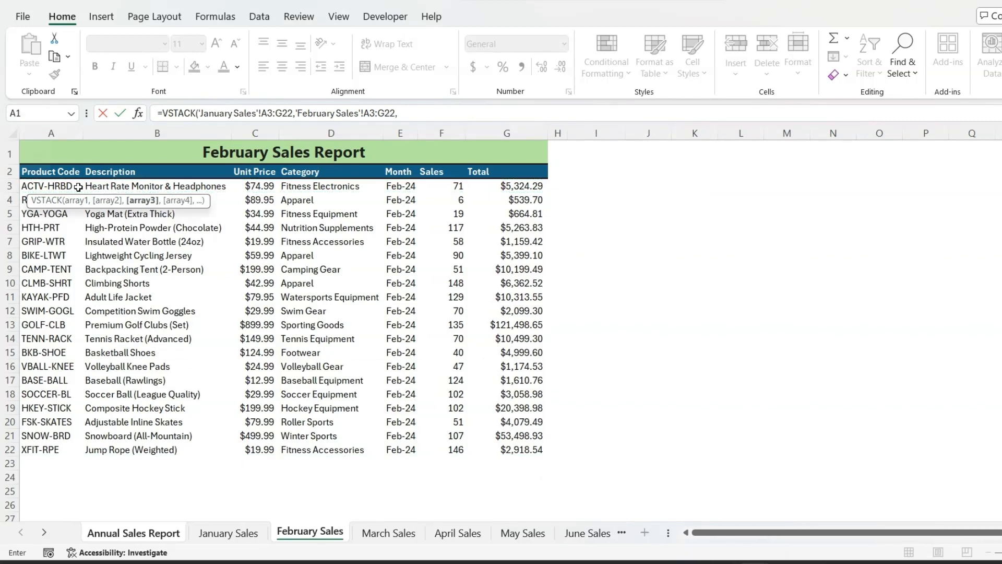
Step: Add March Sales range A3:G22 as the third array and complete the VSTACK formula
{"action": "key", "text": "ctrl+Page_Down"}
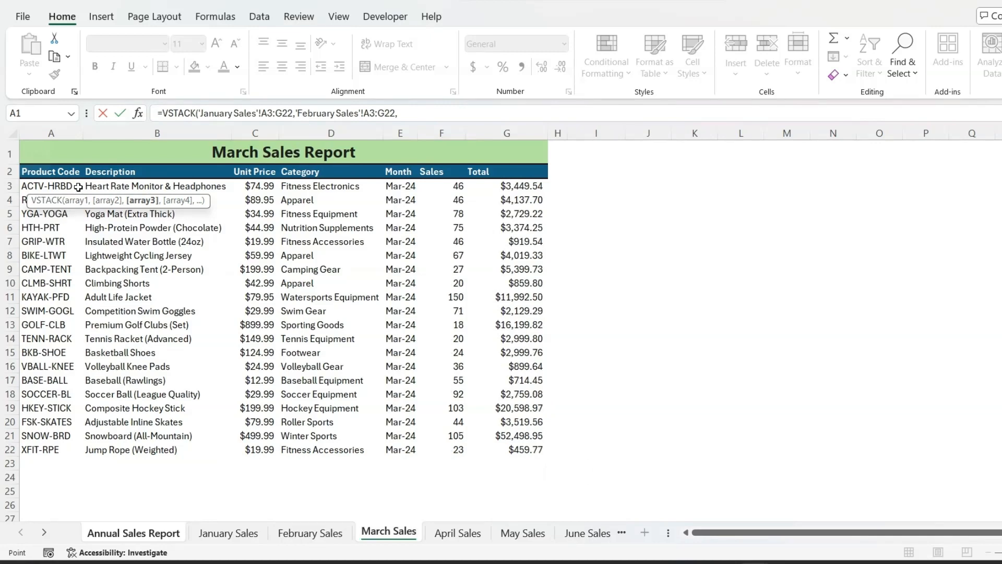
{"action": "left_click", "coordinate": [78, 186]}
{"action": "key", "text": "ctrl+shift+Right"}
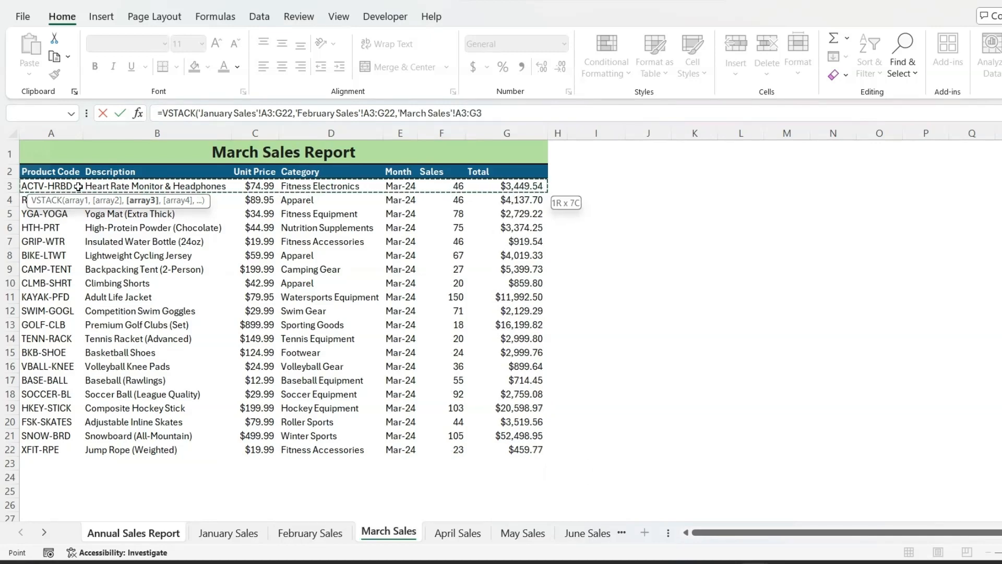
{"action": "key", "text": "ctrl+shift+Down"}
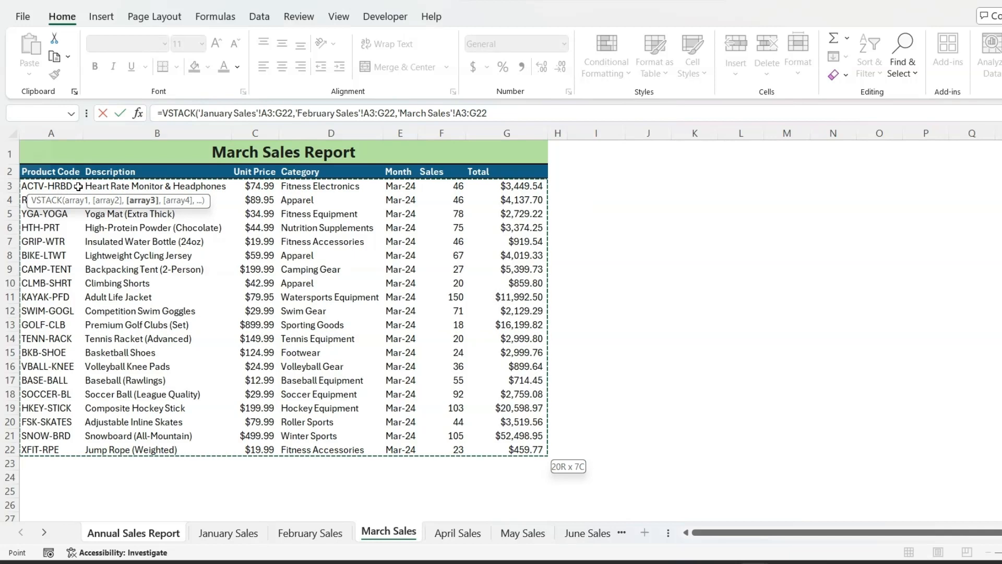
{"action": "type", "text": ")"}
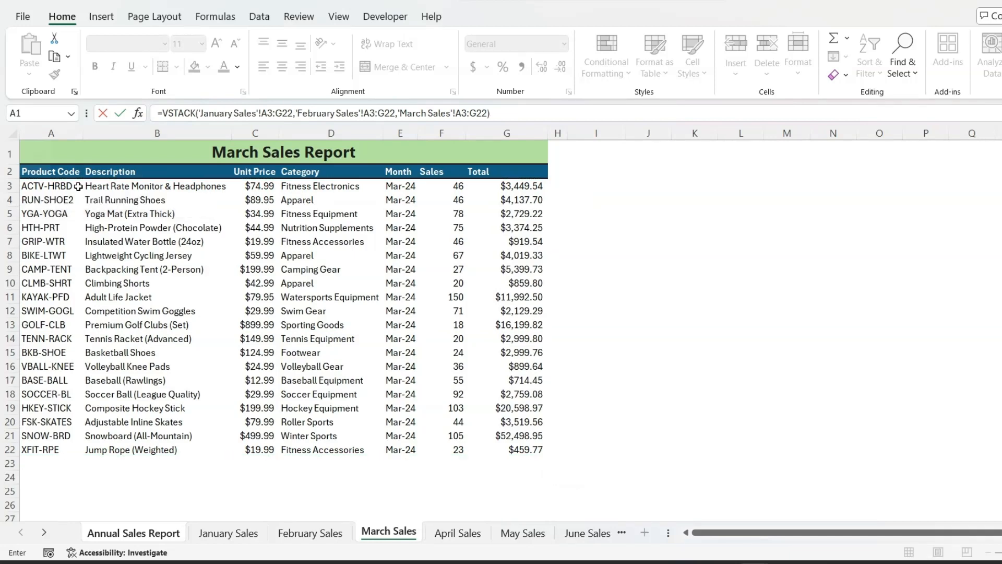
{"action": "key", "text": "Return"}
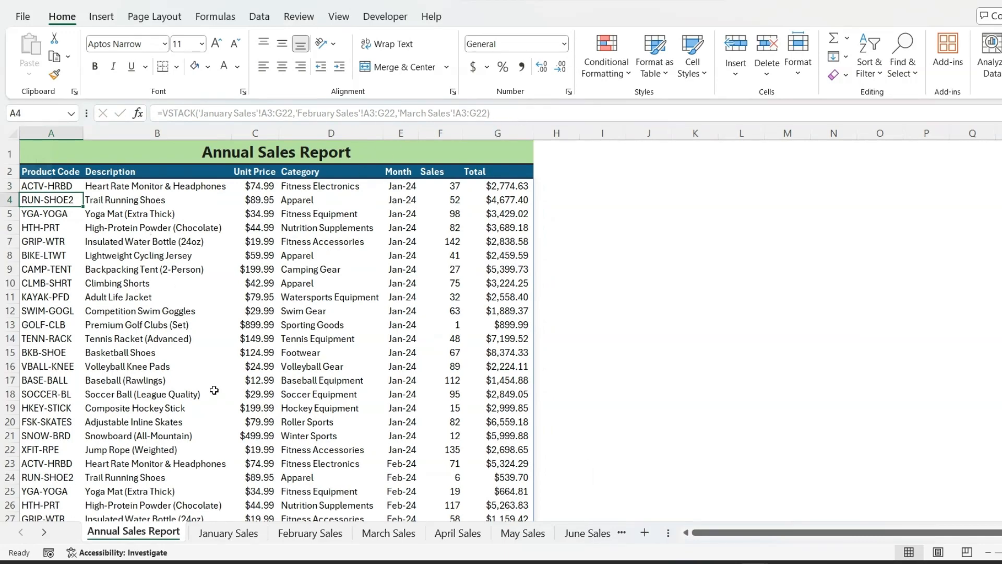
Step: Examine the stacked January to March rows in the Annual Sales Report sheet
{"action": "scroll", "coordinate": [217, 341], "scroll_direction": "down", "scroll_amount": 6}
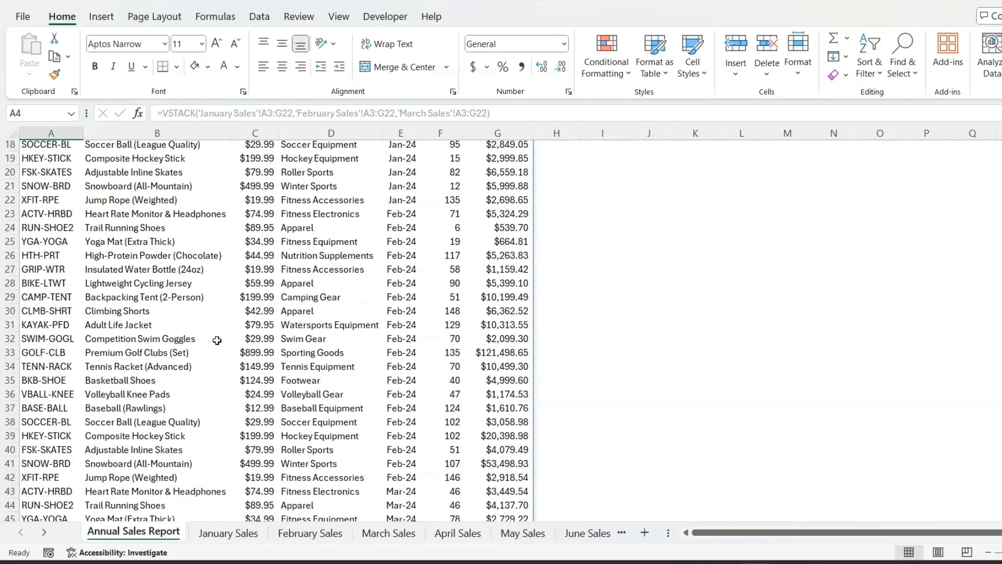
{"action": "scroll", "coordinate": [217, 340], "scroll_direction": "down", "scroll_amount": 6}
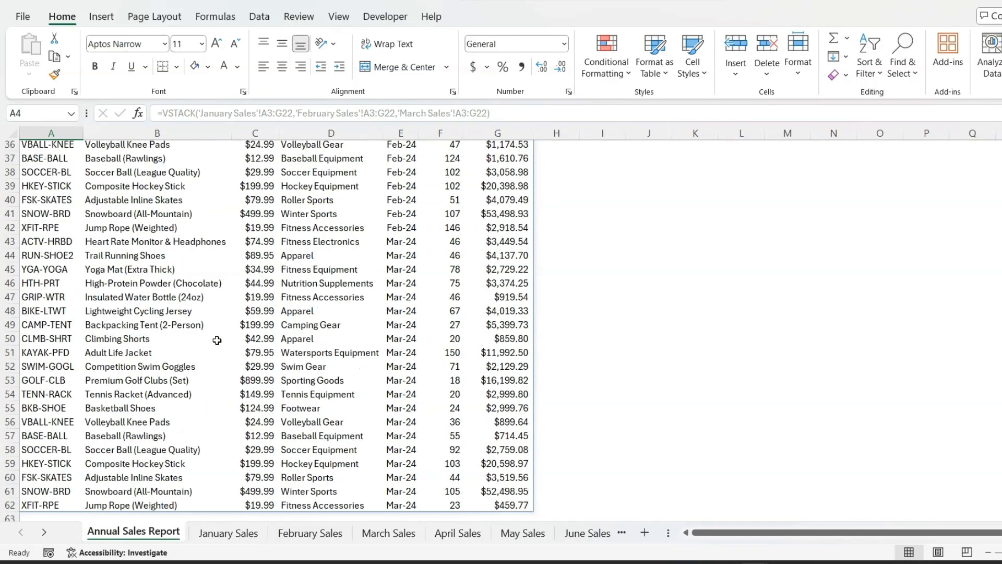
{"action": "scroll", "coordinate": [217, 340], "scroll_direction": "up", "scroll_amount": 12}
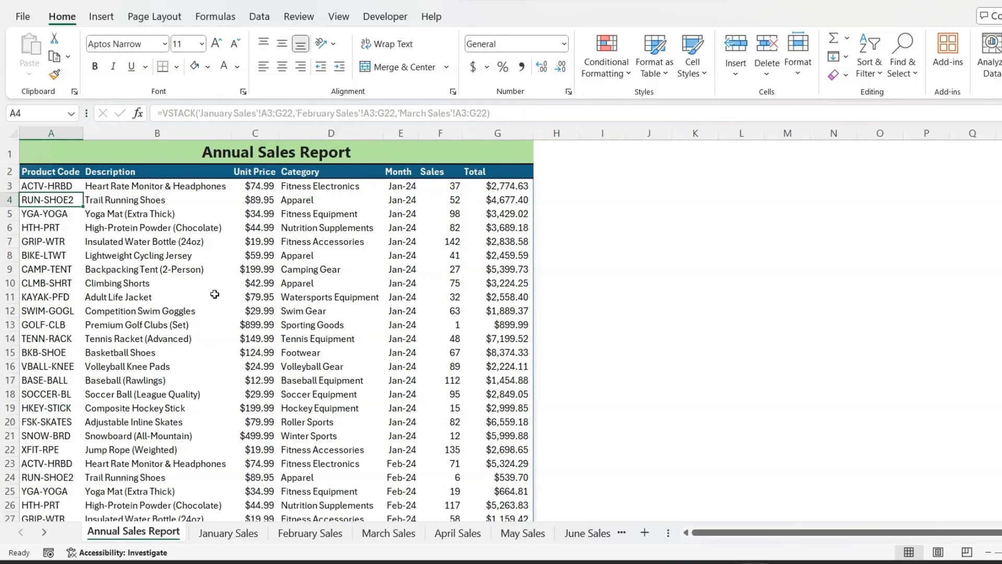
Step: Delete the VSTACK formula from cell A3 of the Annual Sales Report sheet
{"action": "left_click", "coordinate": [58, 186]}
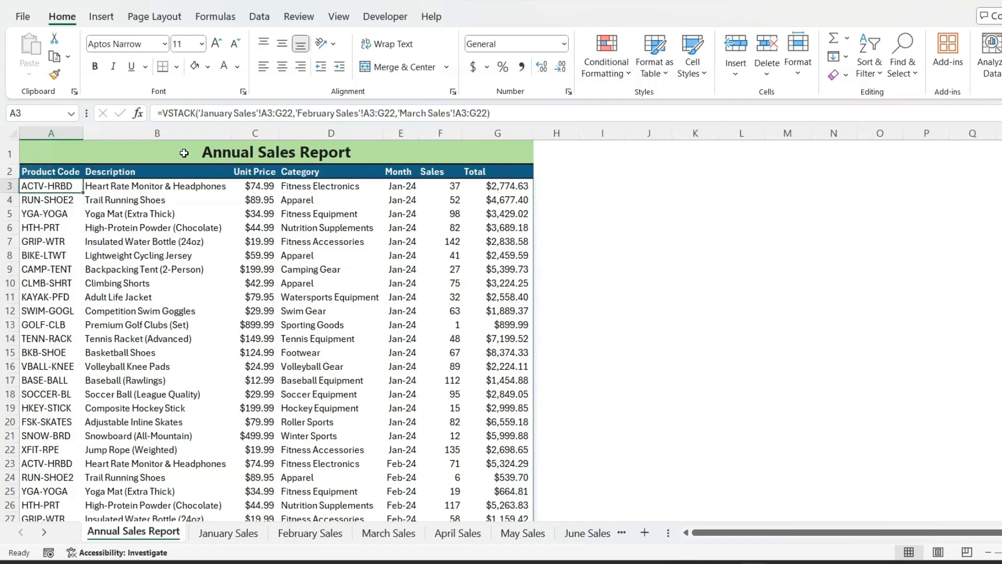
{"action": "left_click", "coordinate": [199, 112]}
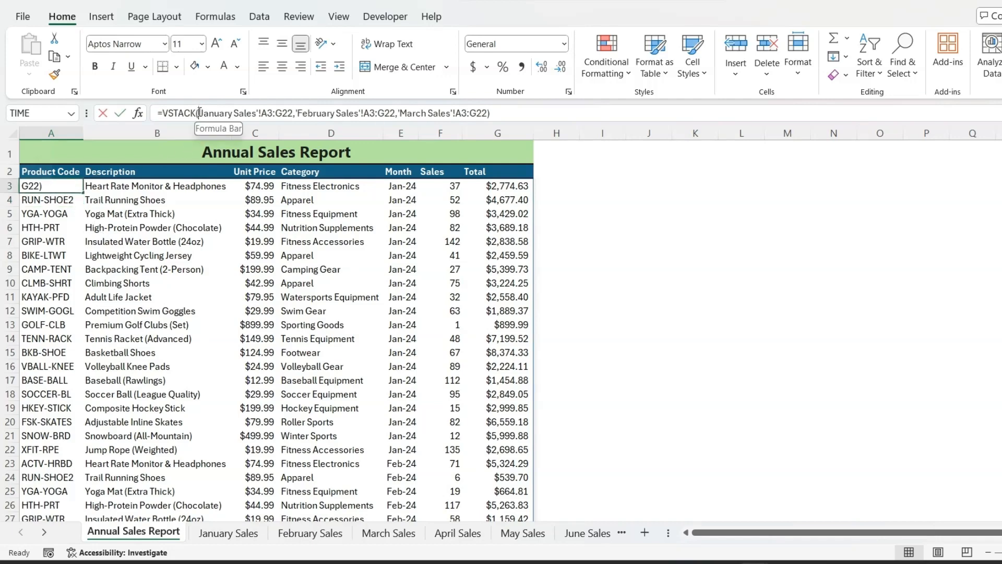
{"action": "key", "text": "ctrl+a"}
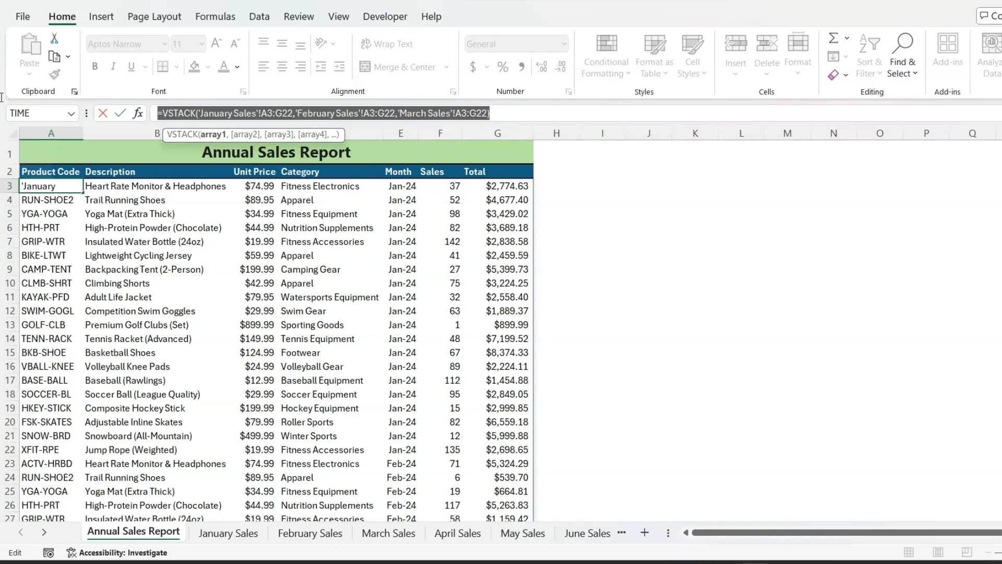
{"action": "key", "text": "Delete"}
{"action": "key", "text": "ctrl+Return"}
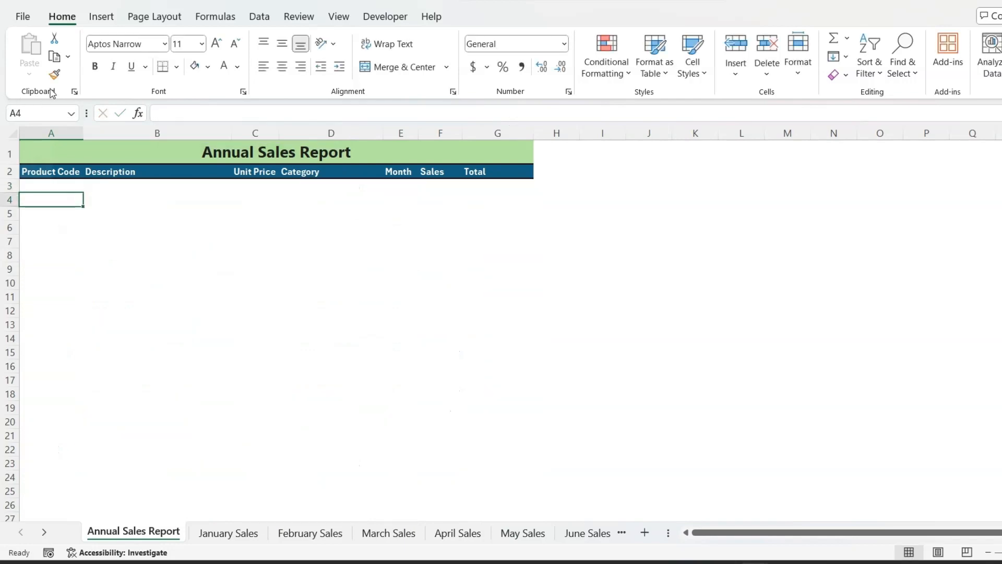
Step: Start a VSTACK formula in cell A3 that references all sheets from January Sales through December Sales
{"action": "type", "text": "="}
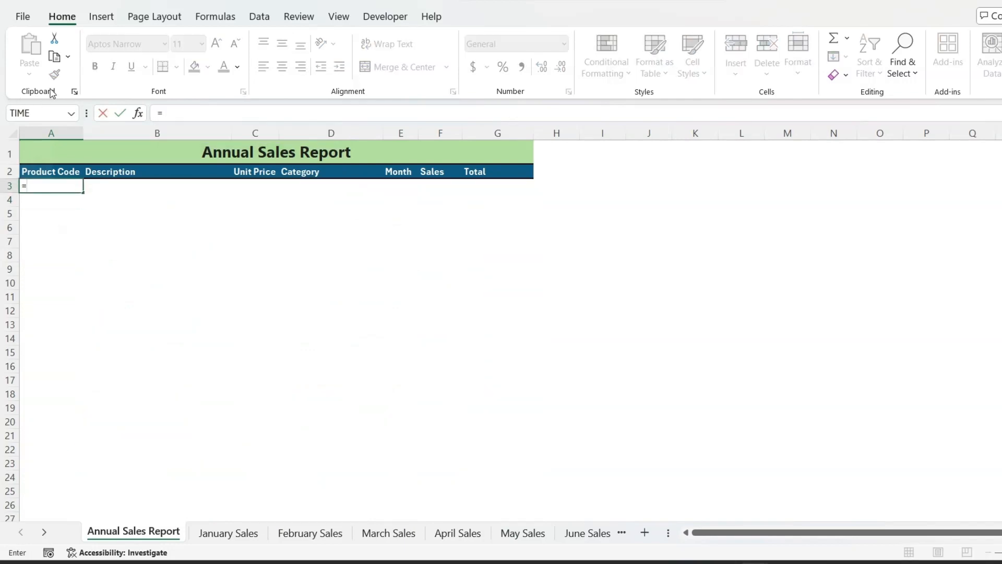
{"action": "type", "text": "vst"}
{"action": "key", "text": "Tab"}
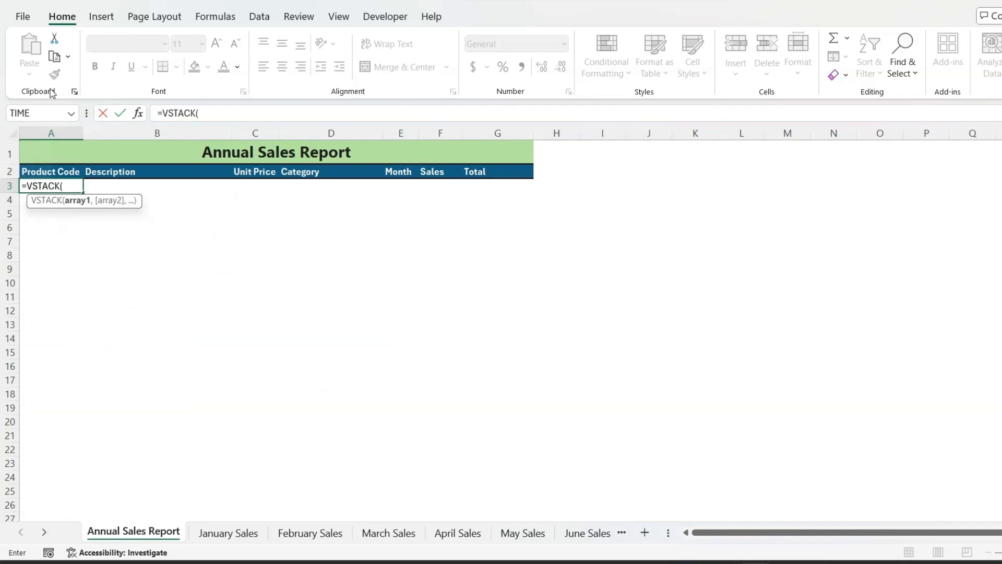
{"action": "left_click", "coordinate": [230, 534]}
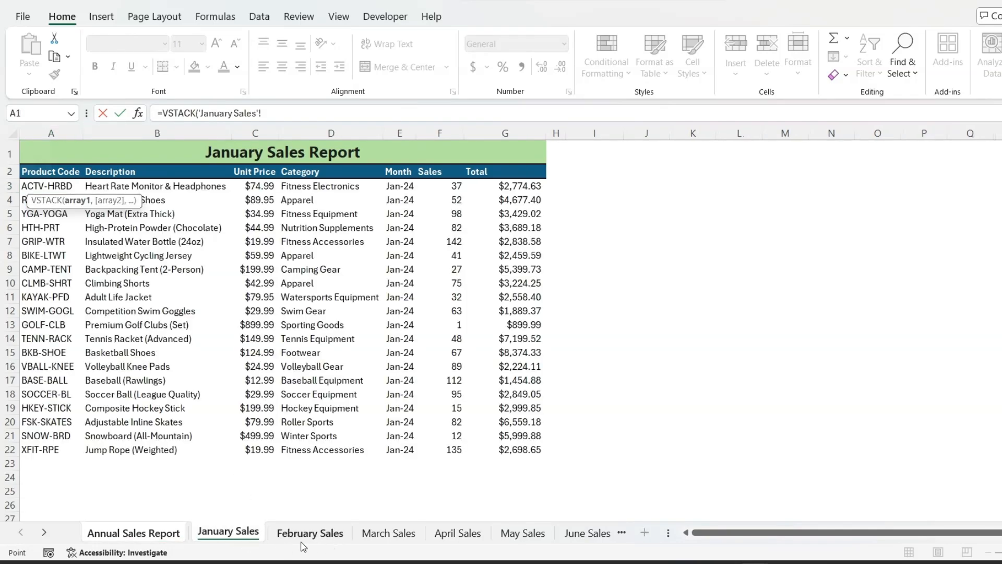
{"action": "left_click", "coordinate": [44, 532]}
{"action": "left_click", "coordinate": [46, 532]}
{"action": "left_click", "coordinate": [46, 533]}
{"action": "left_click", "coordinate": [46, 532]}
{"action": "left_click", "coordinate": [46, 533]}
{"action": "left_click", "coordinate": [46, 533]}
{"action": "left_click", "coordinate": [46, 532]}
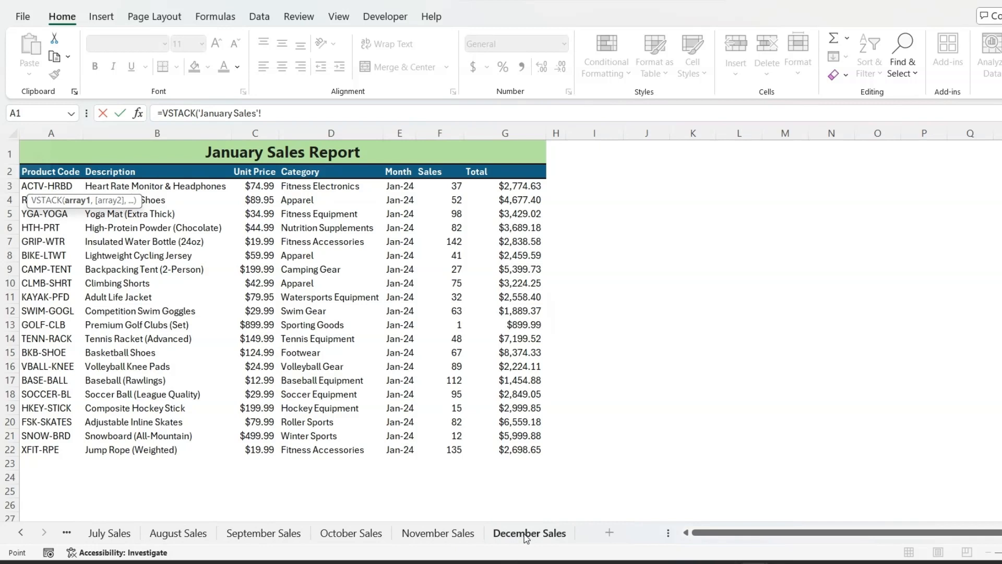
{"action": "left_click", "coordinate": [527, 532], "text": "shift"}
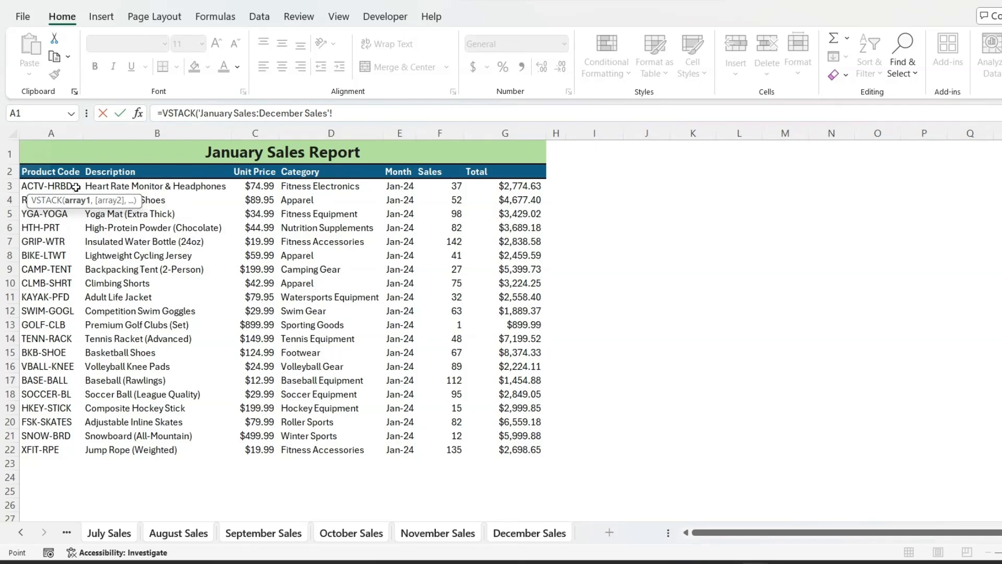
Step: Set range A3:G50 as the array across the grouped monthly sheets and complete the VSTACK formula
{"action": "left_click_drag", "start_coordinate": [76, 187], "coordinate": [110, 194]}
{"action": "key", "text": "shift+Right"}
{"action": "key", "text": "shift+Right"}
{"action": "key", "text": "shift+Right"}
{"action": "key", "text": "shift+Right"}
{"action": "key", "text": "shift+Right"}
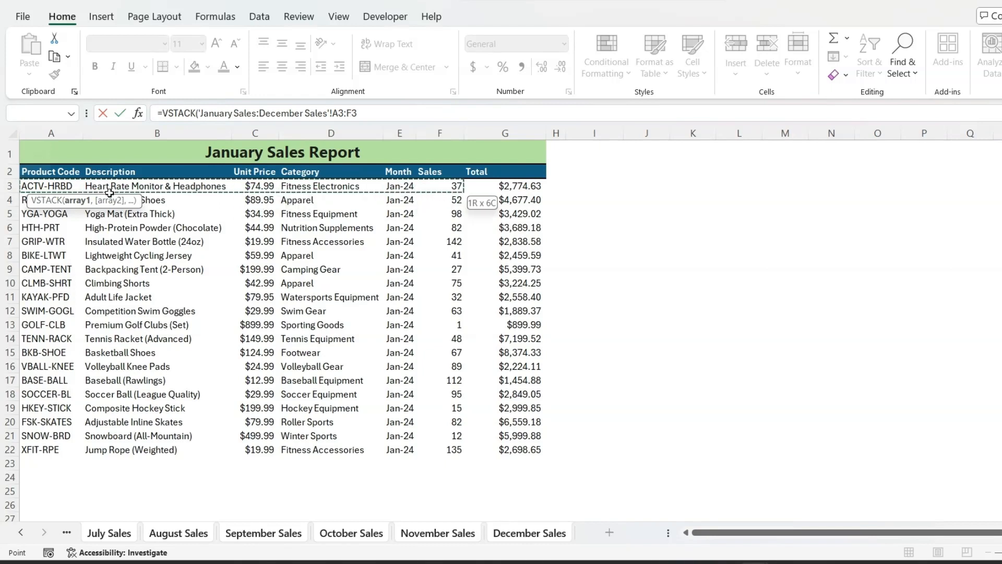
{"action": "key", "text": "shift+Down"}
{"action": "key", "text": "shift+Down"}
{"action": "key", "text": "ctrl+shift+Down"}
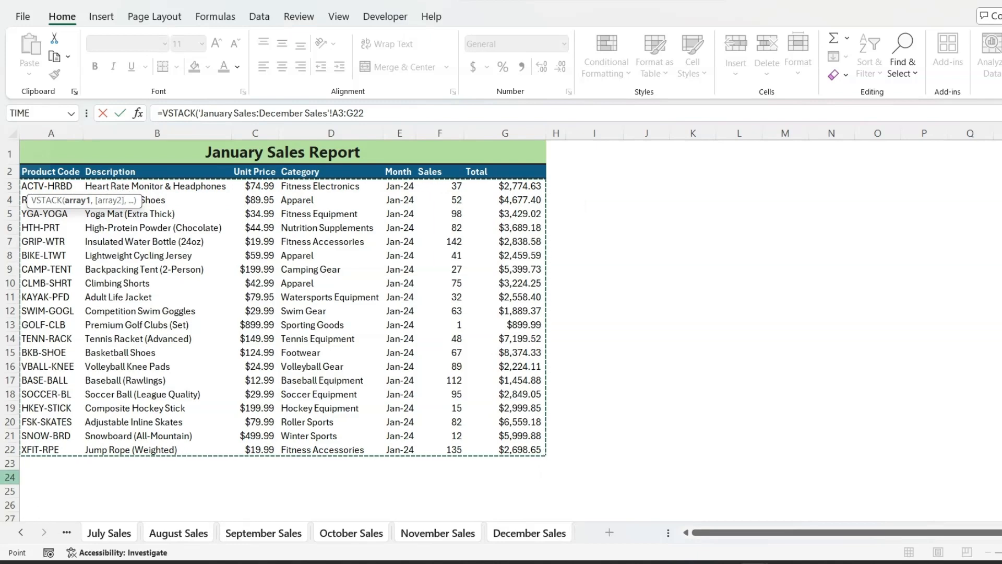
{"action": "key", "text": "shift+Down"}
{"action": "key", "text": "shift+Down"}
{"action": "key", "text": "shift+Down"}
{"action": "key", "text": "shift+Down"}
{"action": "key", "text": "shift+Down"}
{"action": "key", "text": "shift+Down"}
{"action": "key", "text": "shift+Down"}
{"action": "key", "text": "shift+Down"}
{"action": "key", "text": "shift+Down"}
{"action": "key", "text": "shift+Down"}
{"action": "key", "text": "shift+Down"}
{"action": "key", "text": "shift+Down"}
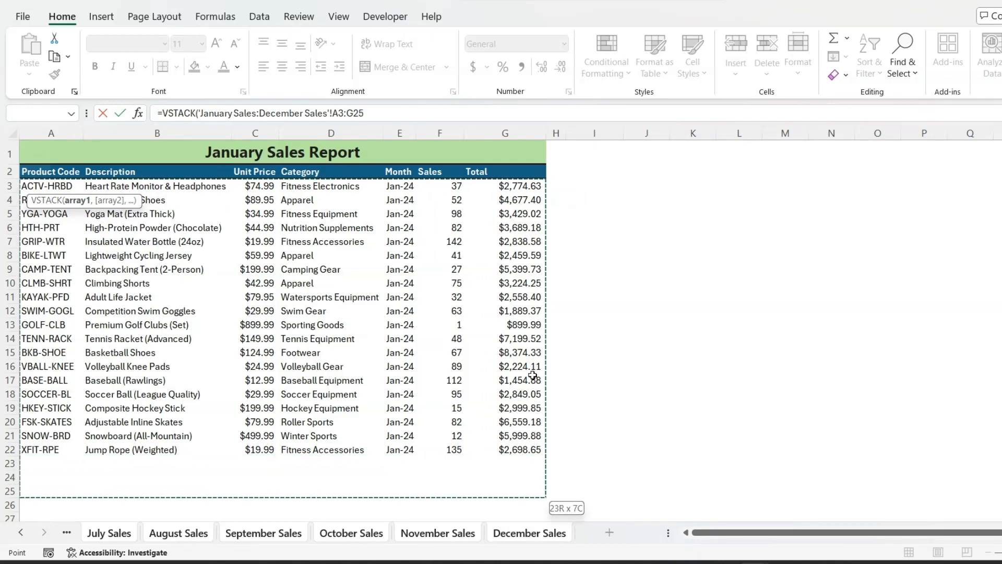
{"action": "key", "text": "shift+Down"}
{"action": "key", "text": "shift+Down"}
{"action": "key", "text": "shift+Down"}
{"action": "key", "text": "shift+Down"}
{"action": "key", "text": "shift+Down"}
{"action": "key", "text": "shift+Down"}
{"action": "key", "text": "shift+Down"}
{"action": "key", "text": "shift+Down"}
{"action": "key", "text": "shift+Down"}
{"action": "key", "text": "shift+Down"}
{"action": "key", "text": "shift+Down"}
{"action": "key", "text": "shift+Down"}
{"action": "key", "text": "shift+Down"}
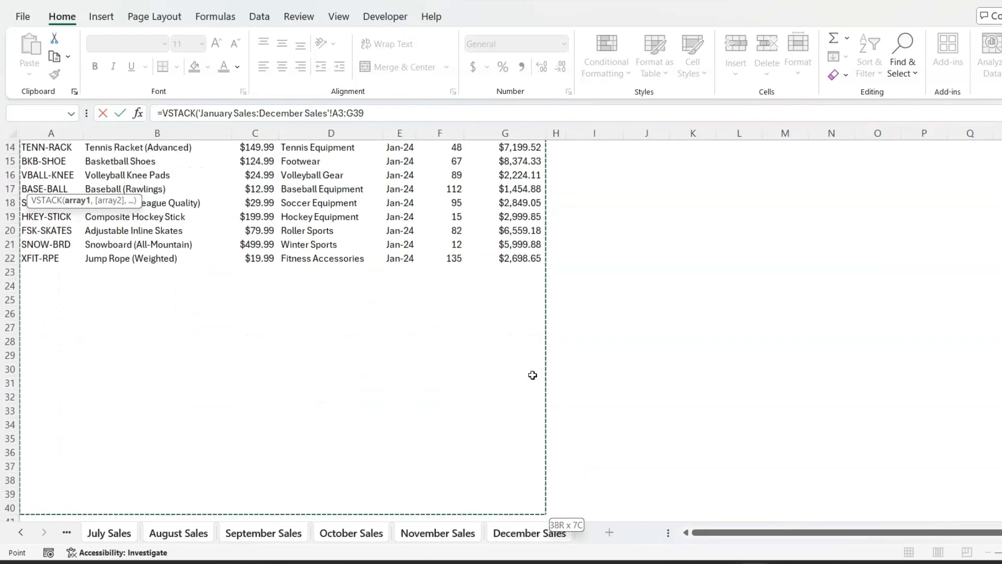
{"action": "key", "text": "shift+Down"}
{"action": "key", "text": "shift+Down"}
{"action": "key", "text": "shift+Down"}
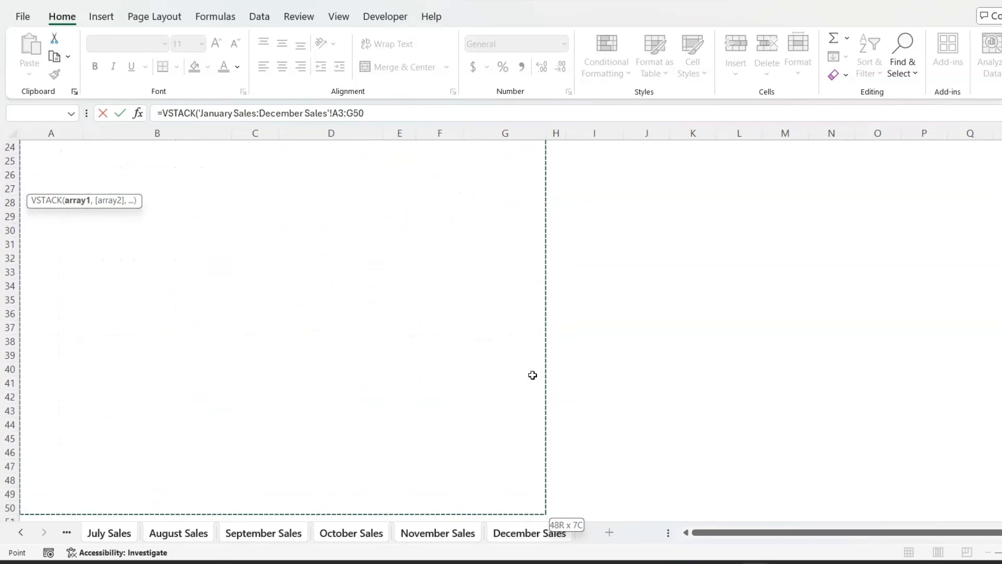
{"action": "type", "text": ")"}
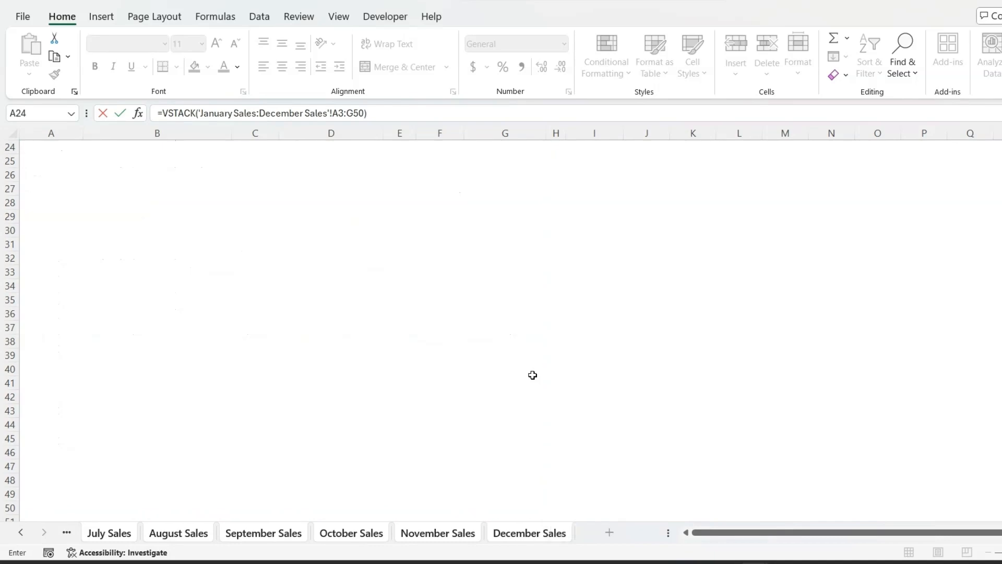
{"action": "key", "text": "Return"}
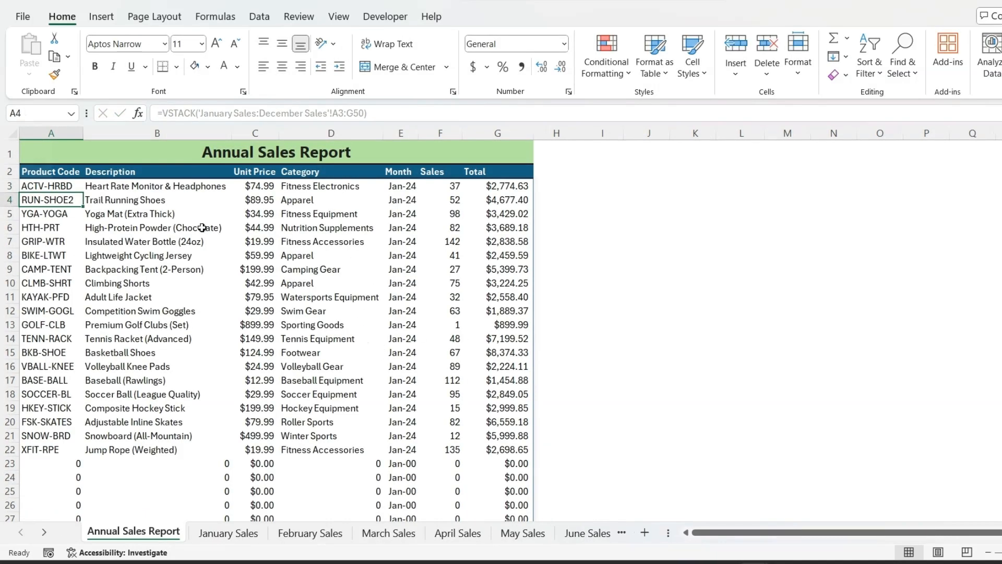
Step: Examine the stacked rows from January to December and the rows between the months in the Annual Sales Report
{"action": "scroll", "coordinate": [216, 229], "scroll_direction": "down", "scroll_amount": 2}
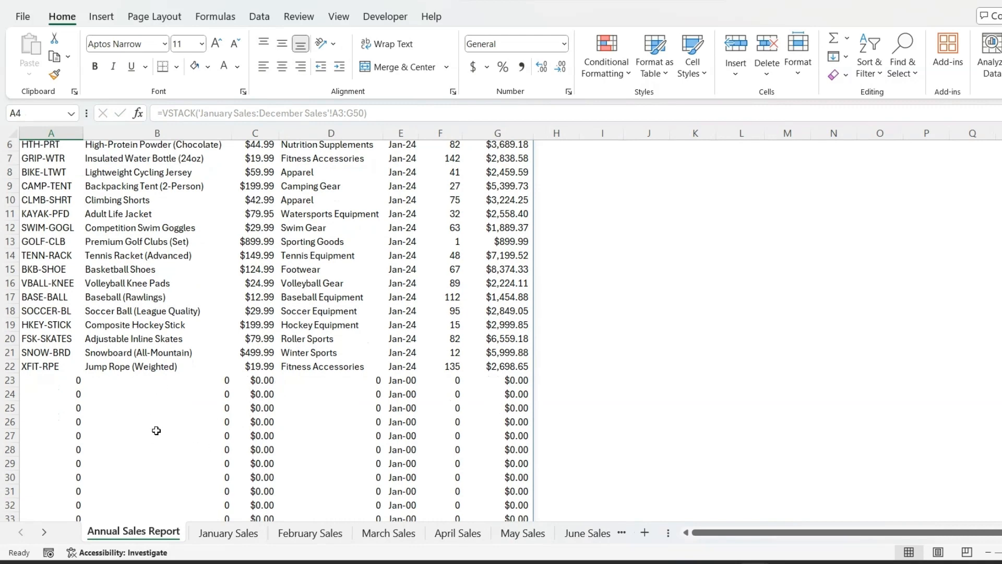
{"action": "scroll", "coordinate": [145, 407], "scroll_direction": "down", "scroll_amount": 14}
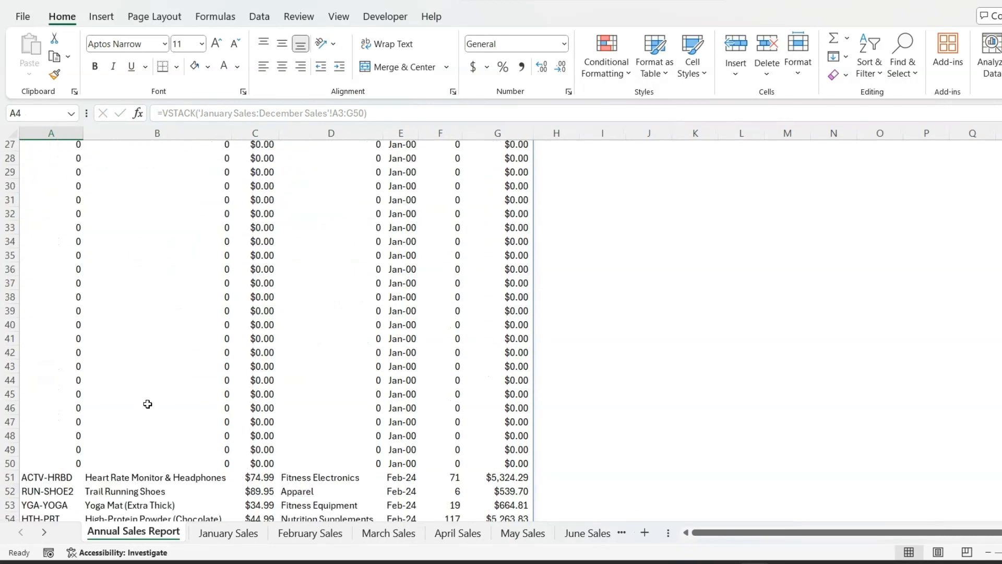
{"action": "scroll", "coordinate": [151, 398], "scroll_direction": "down", "scroll_amount": 1}
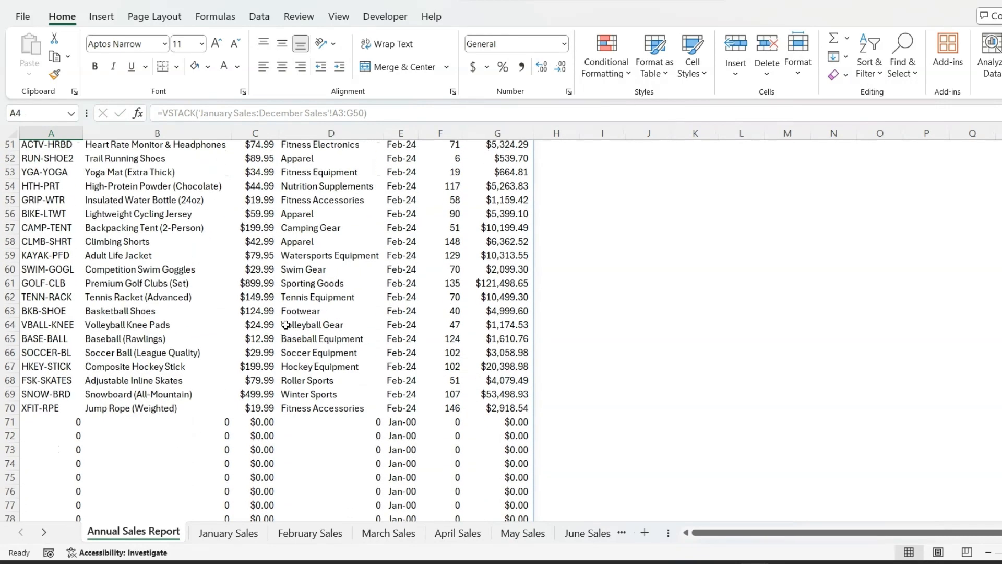
{"action": "scroll", "coordinate": [285, 325], "scroll_direction": "up", "scroll_amount": 4}
{"action": "left_click", "coordinate": [410, 312]}
{"action": "key", "text": "ctrl+Down"}
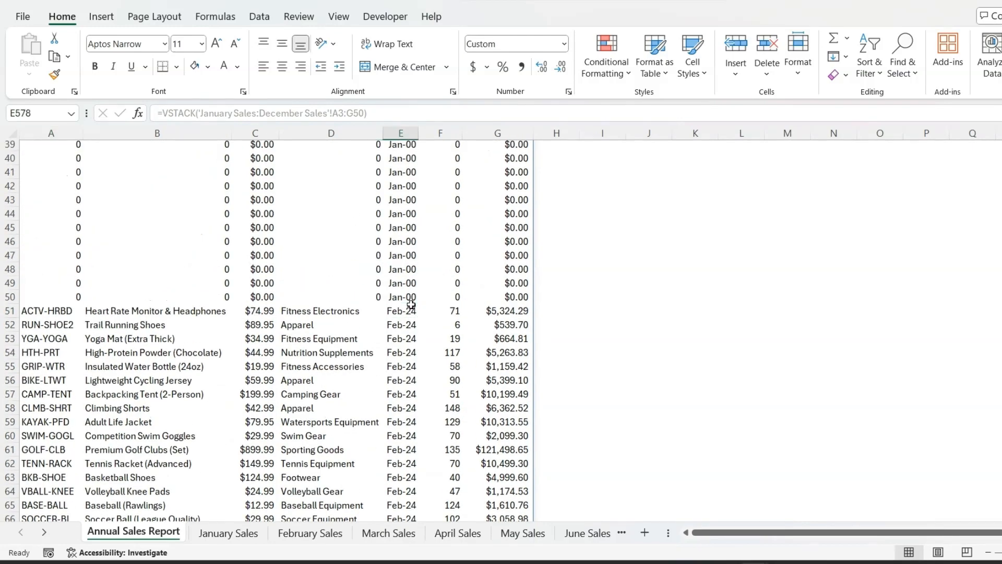
{"action": "scroll", "coordinate": [435, 305], "scroll_direction": "up", "scroll_amount": 13}
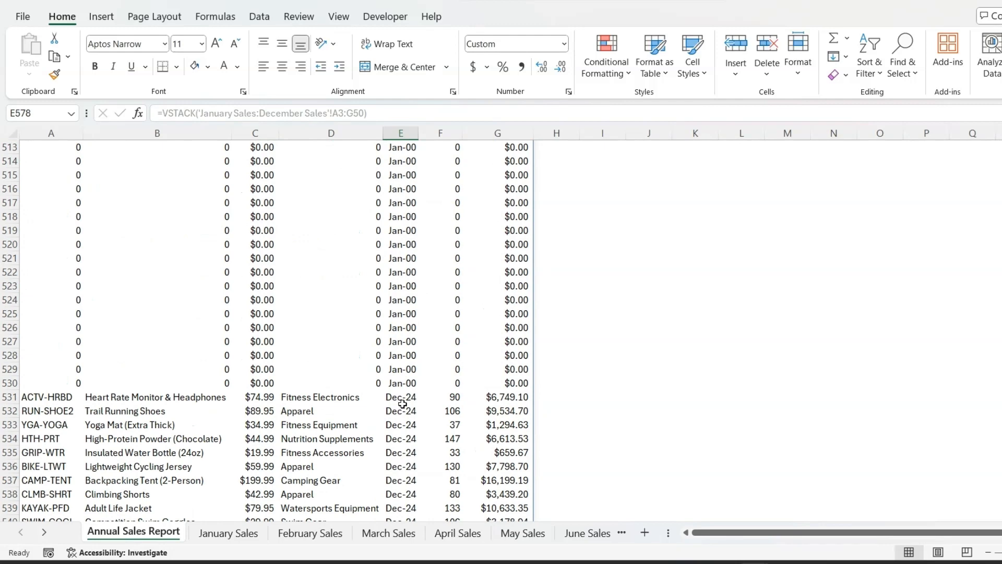
{"action": "scroll", "coordinate": [401, 402], "scroll_direction": "up", "scroll_amount": 3}
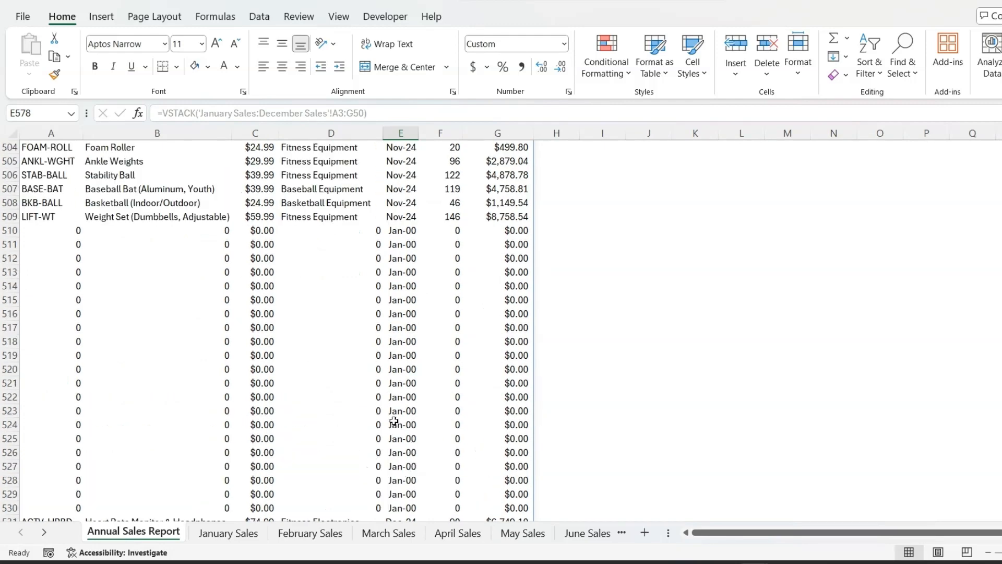
{"action": "left_click", "coordinate": [395, 422]}
{"action": "key", "text": "ctrl+Up"}
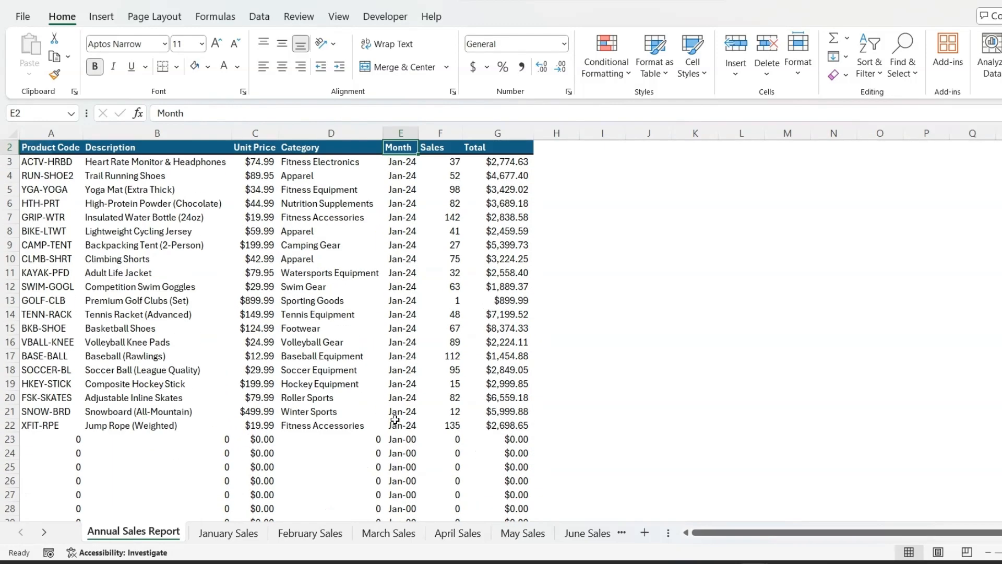
Step: Try wrapping cell A3's formula in FILTER and copy its VSTACK('January Sales:December Sales'!A3:G50) expression
{"action": "left_click", "coordinate": [35, 160]}
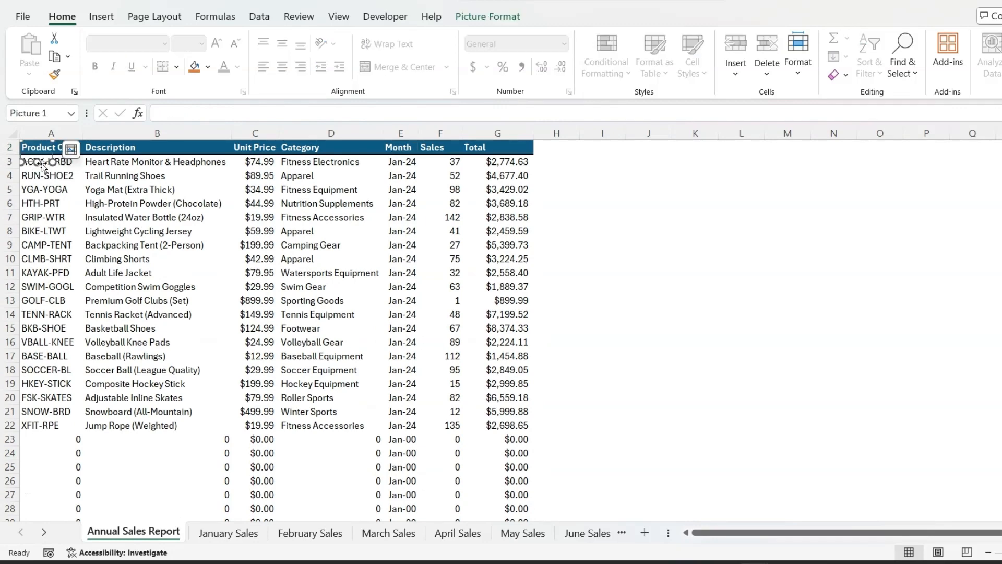
{"action": "scroll", "coordinate": [74, 172], "scroll_direction": "up", "scroll_amount": 1}
{"action": "left_click", "coordinate": [63, 185]}
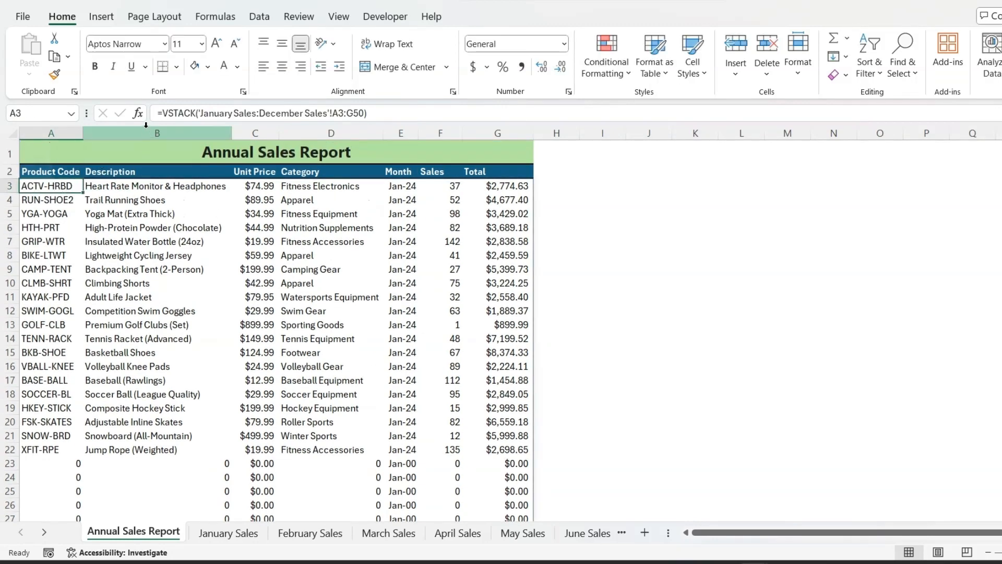
{"action": "left_click", "coordinate": [164, 113]}
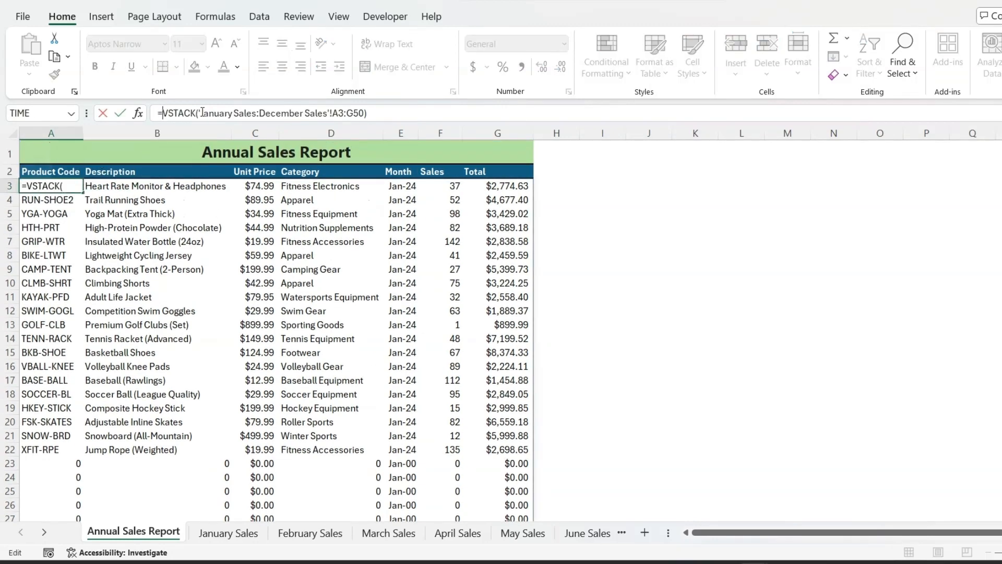
{"action": "type", "text": "fi"}
{"action": "type", "text": "l"}
{"action": "key", "text": "Tab"}
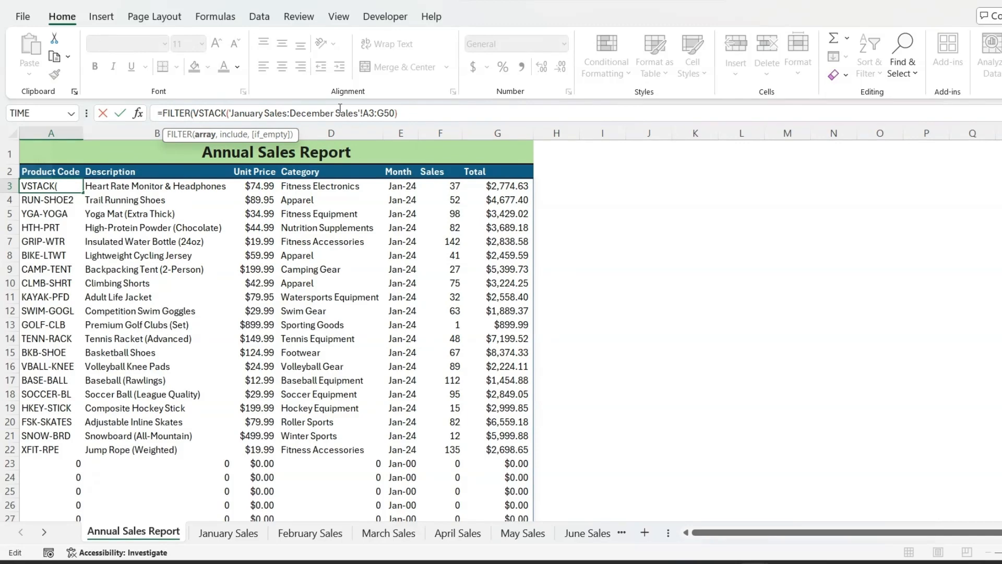
{"action": "left_click_drag", "start_coordinate": [192, 113], "coordinate": [425, 113]}
{"action": "key", "text": "ctrl+c"}
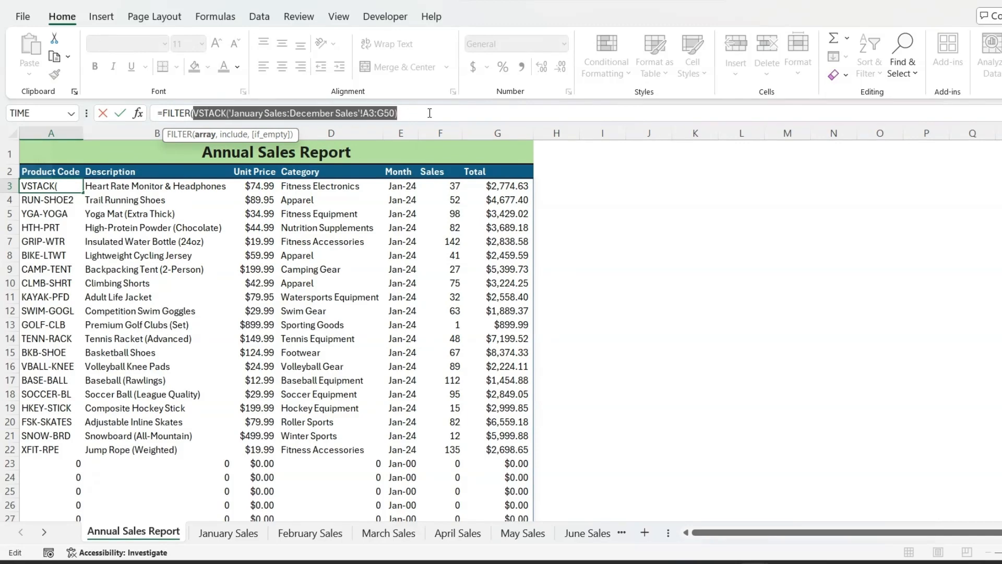
{"action": "key", "text": "Escape"}
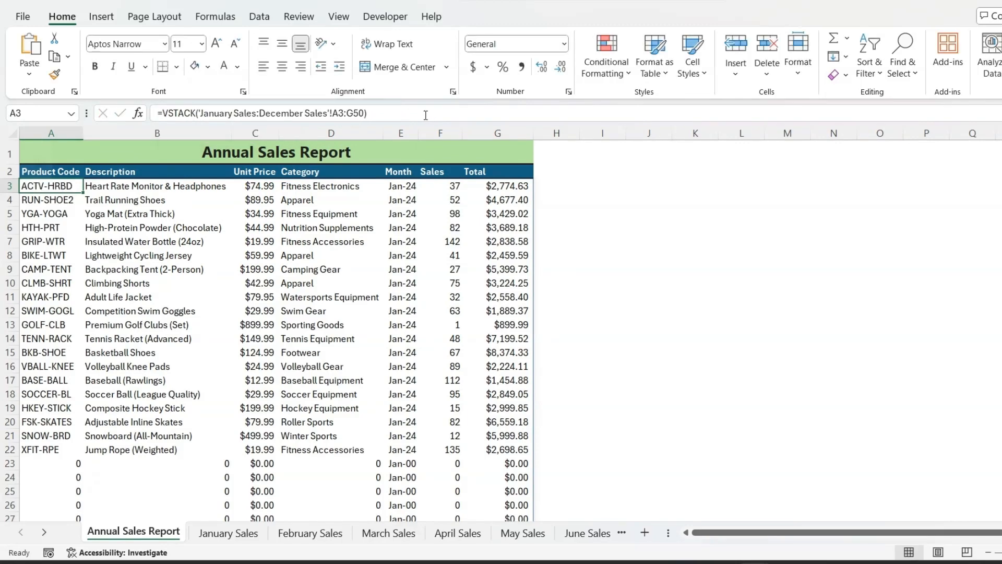
Step: Wrap the VSTACK formula in cell A3 in a FILTER function, using VSTACK as its array argument
{"action": "left_click", "coordinate": [164, 113]}
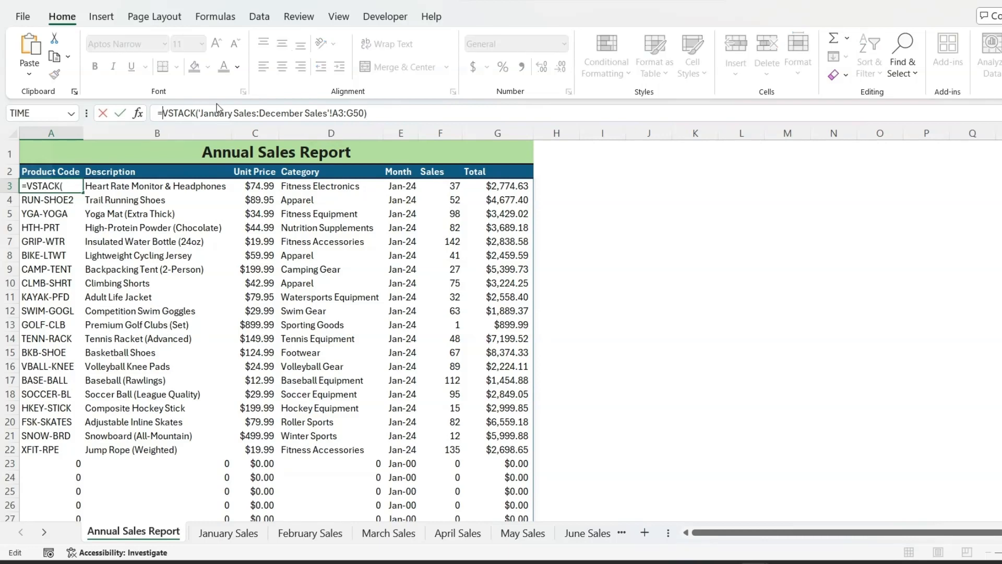
{"action": "type", "text": "fil"}
{"action": "key", "text": "Tab"}
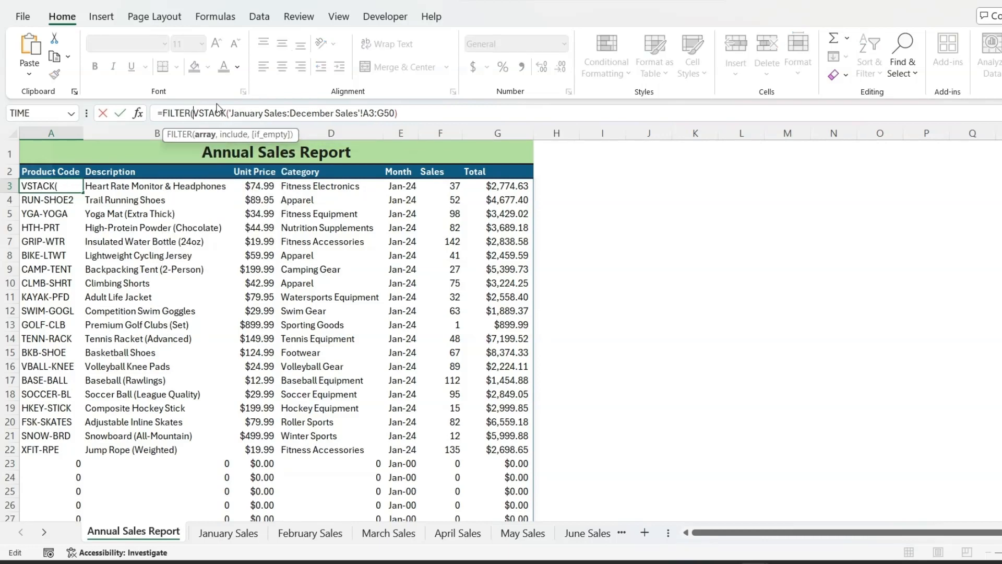
{"action": "left_click", "coordinate": [422, 113]}
{"action": "type", "text": ","}
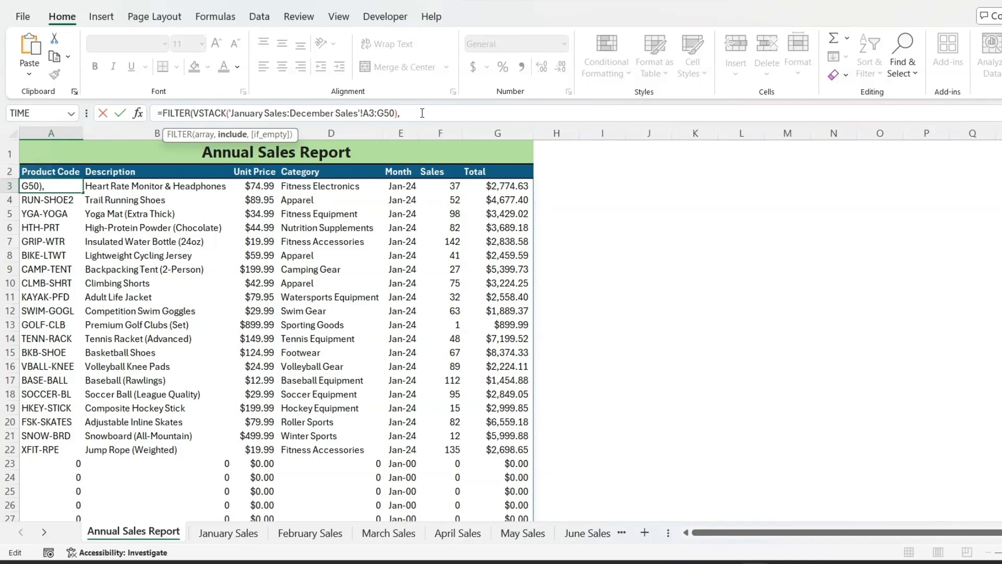
Step: Add VSTACK('January Sales:December Sales'!A3:A50)<>"" as the FILTER include argument by adapting the copied expression, and complete the formula
{"action": "key", "text": "ctrl+v"}
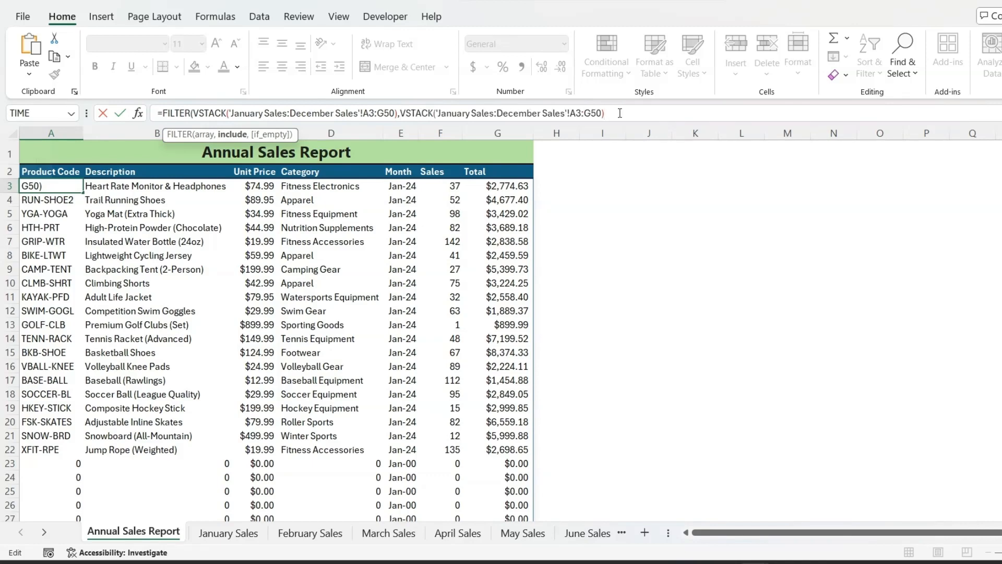
{"action": "type", "text": "<>\""}
{"action": "left_click", "coordinate": [594, 113]}
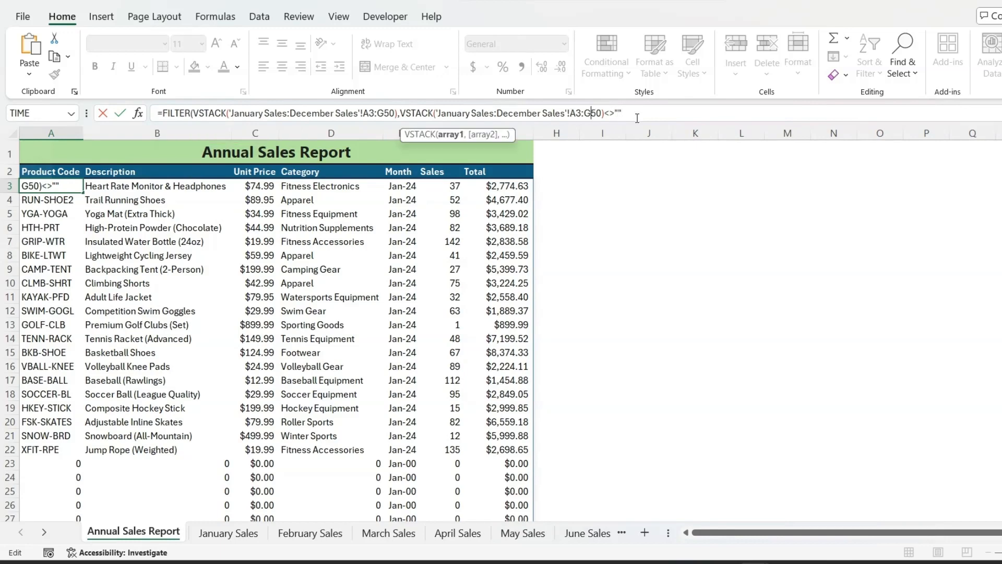
{"action": "key", "text": "BackSpace"}
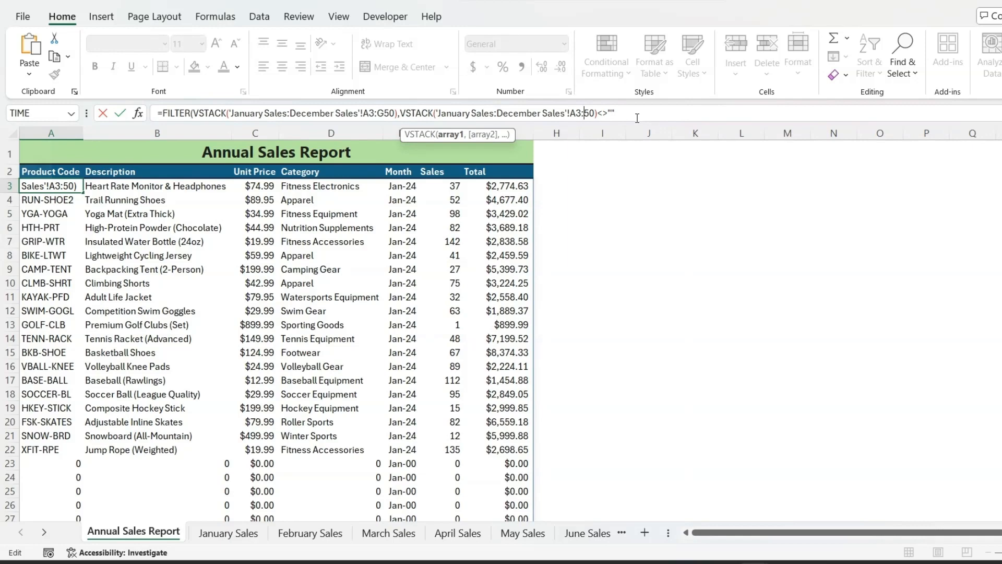
{"action": "type", "text": "A"}
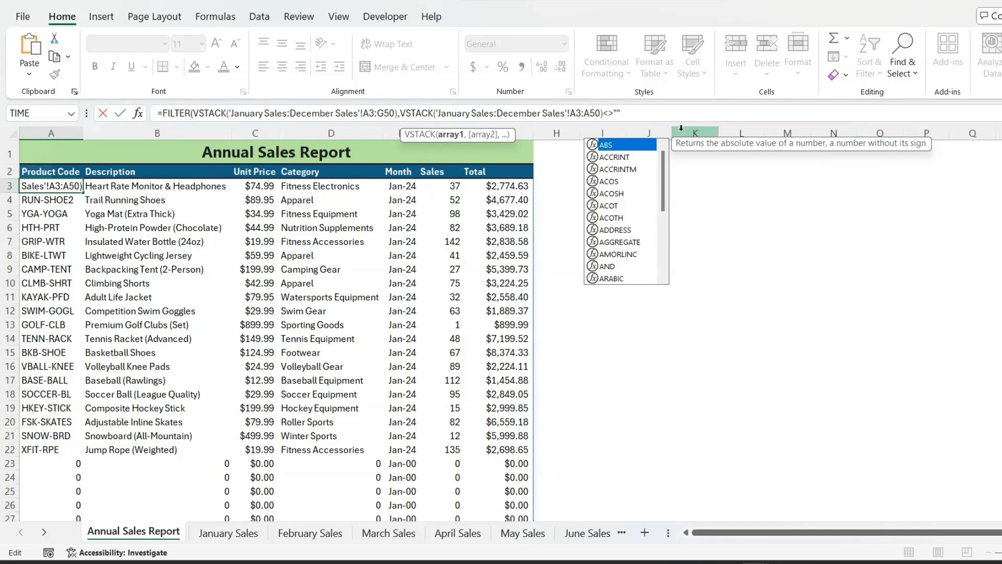
{"action": "left_click", "coordinate": [632, 113]}
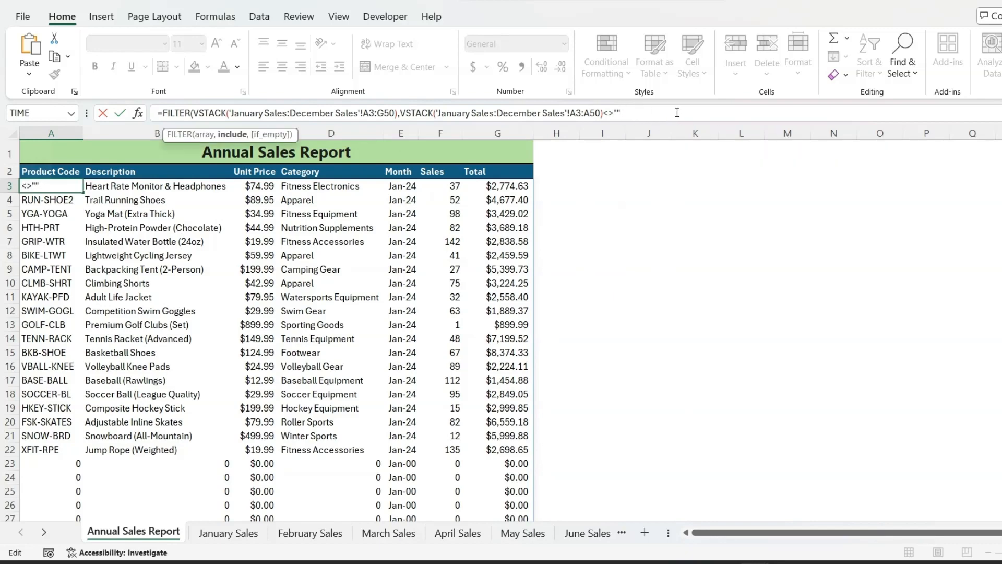
{"action": "type", "text": ")"}
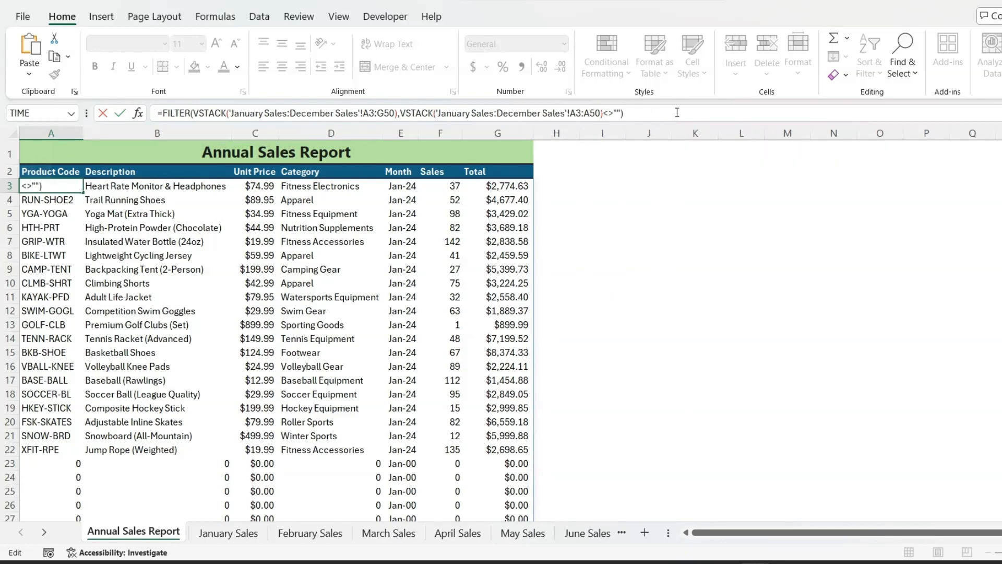
{"action": "key", "text": "Return"}
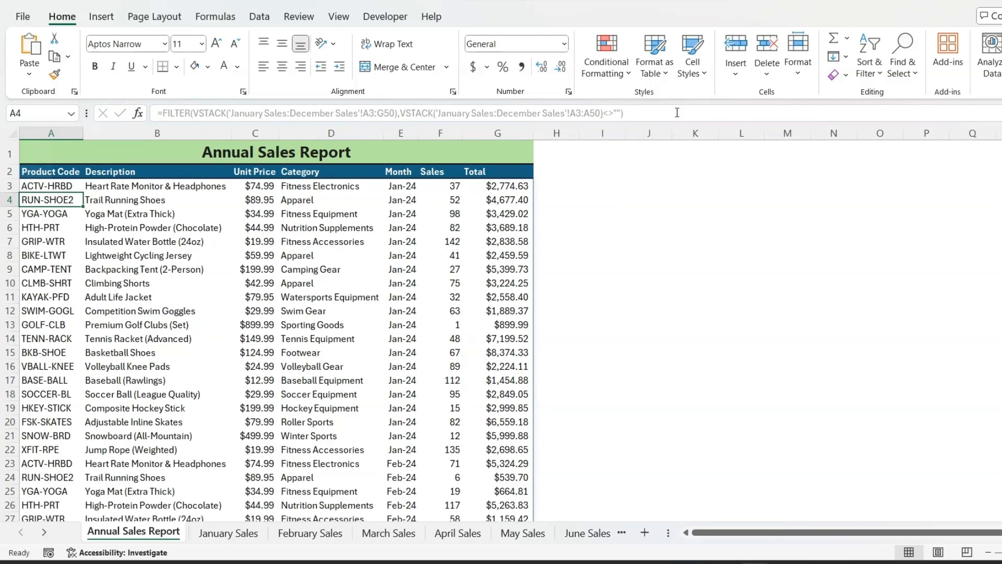
Step: Examine the filtered rows from January to December in the Annual Sales Report for blank rows between the months
{"action": "scroll", "coordinate": [382, 328], "scroll_direction": "down", "scroll_amount": 3}
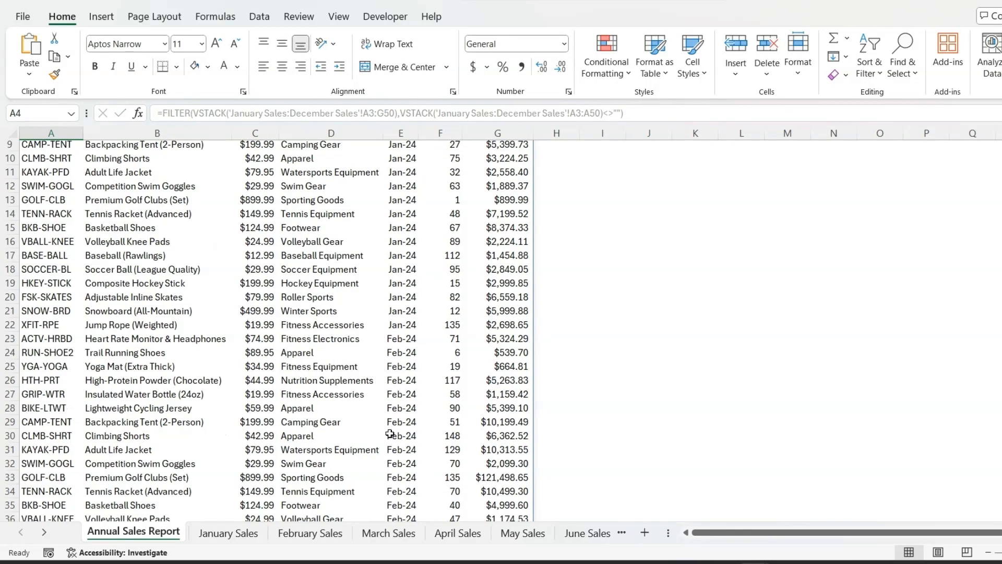
{"action": "scroll", "coordinate": [389, 434], "scroll_direction": "down", "scroll_amount": 2}
{"action": "scroll", "coordinate": [404, 242], "scroll_direction": "up", "scroll_amount": 2}
{"action": "scroll", "coordinate": [408, 251], "scroll_direction": "up", "scroll_amount": 3}
{"action": "left_click", "coordinate": [402, 186]}
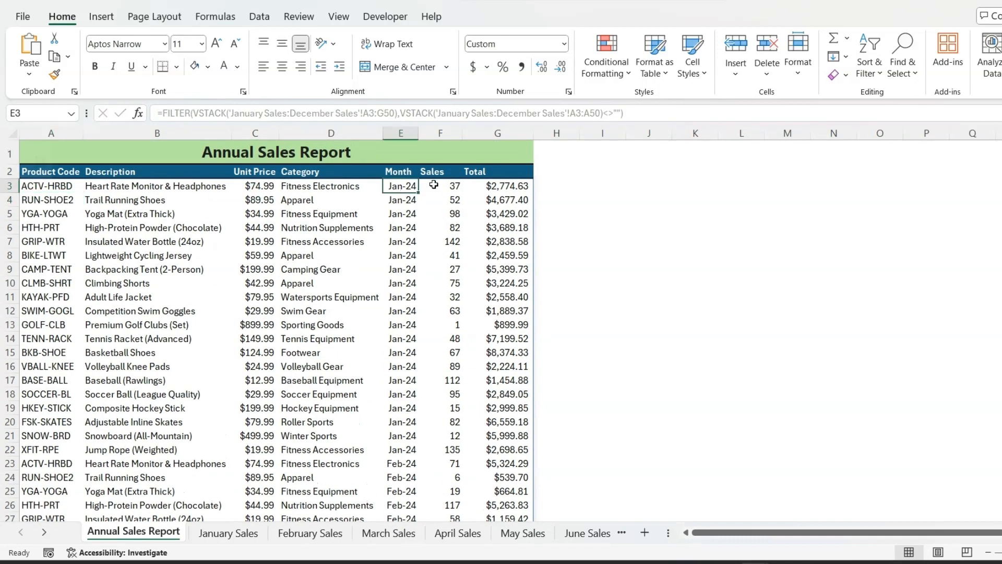
{"action": "key", "text": "ctrl+Down"}
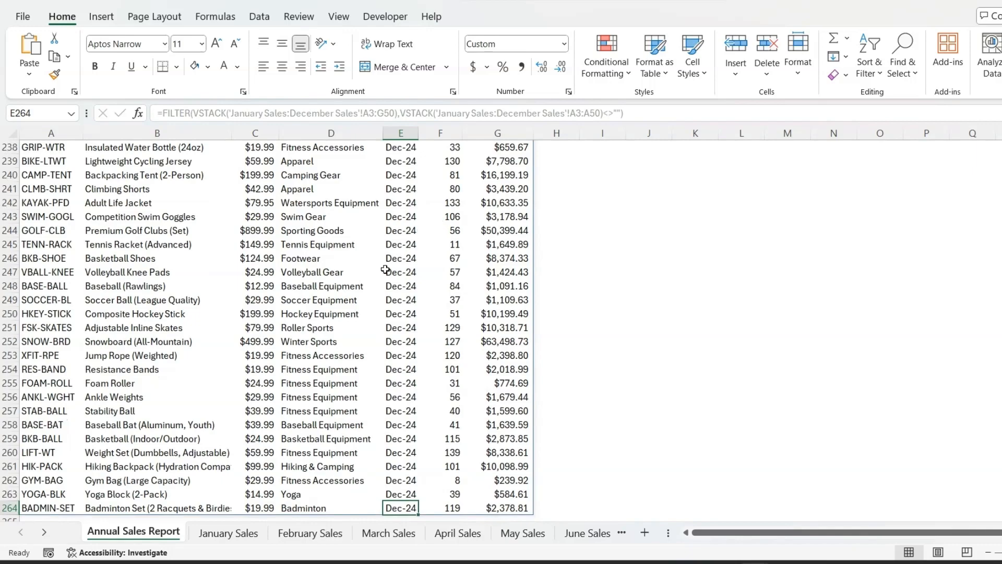
{"action": "scroll", "coordinate": [211, 296], "scroll_direction": "up", "scroll_amount": 8}
{"action": "left_click", "coordinate": [211, 296]}
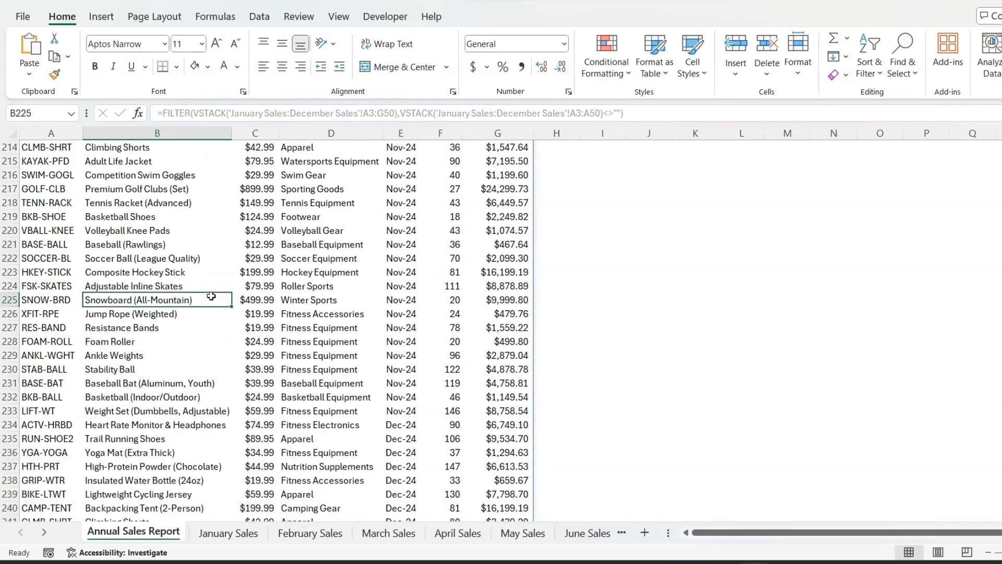
Step: Wrap cell A3's FILTER formula in SORT with sort index 7 and sort order -1 to sort by Total in descending order
{"action": "key", "text": "ctrl+Up"}
{"action": "key", "text": "Left"}
{"action": "key", "text": "Down"}
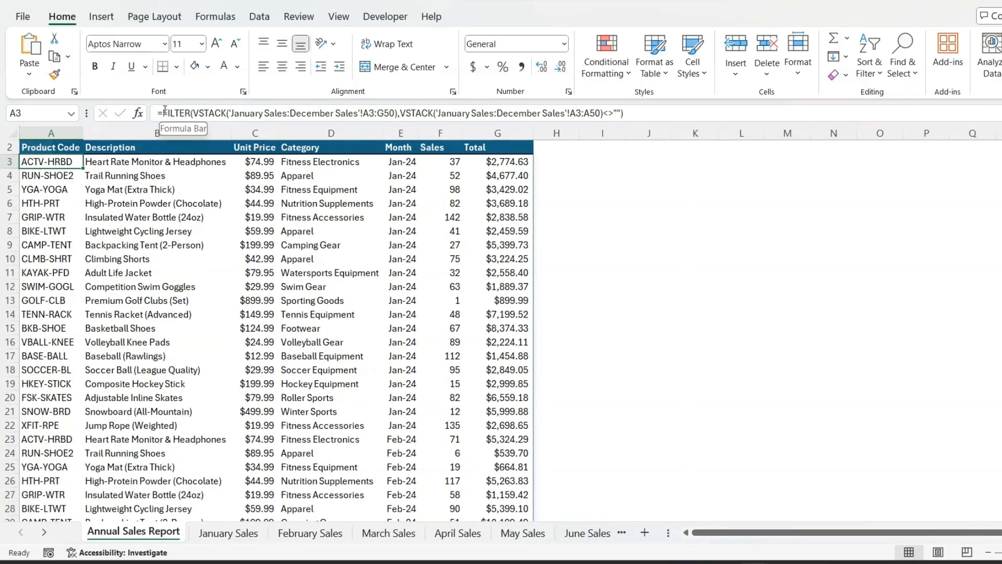
{"action": "left_click", "coordinate": [164, 114]}
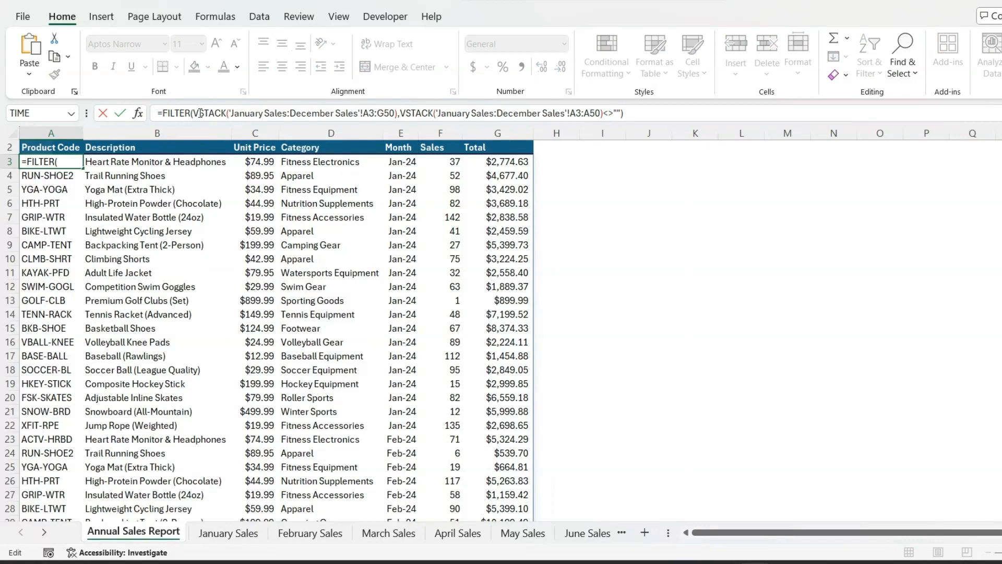
{"action": "type", "text": "sort"}
{"action": "key", "text": "Tab"}
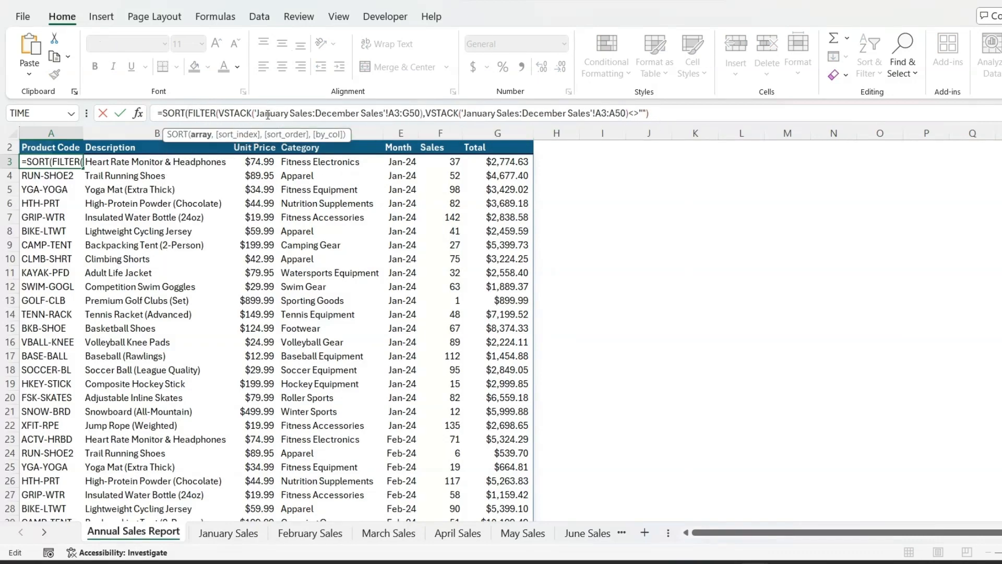
{"action": "left_click", "coordinate": [667, 113]}
{"action": "type", "text": ",7"}
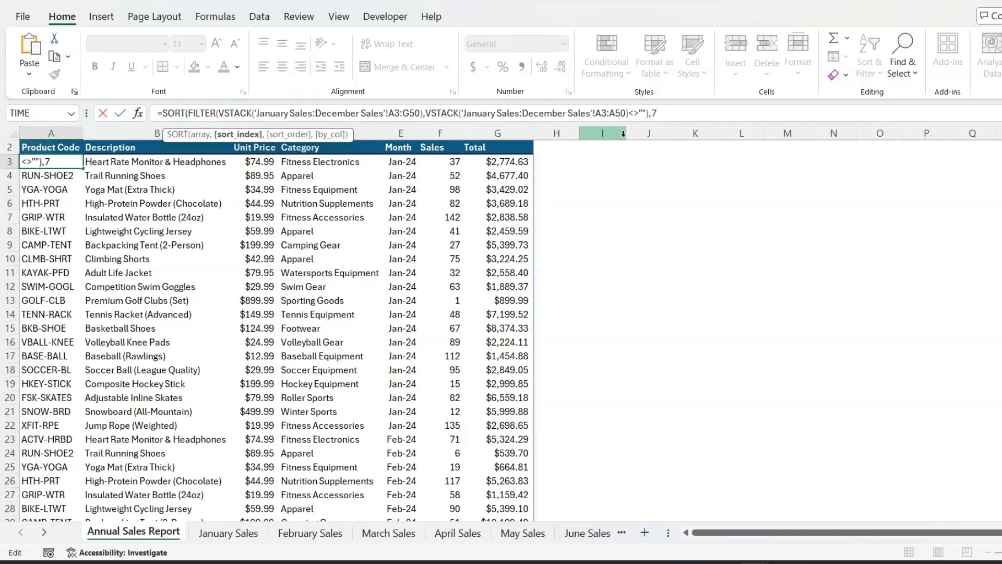
{"action": "type", "text": ","}
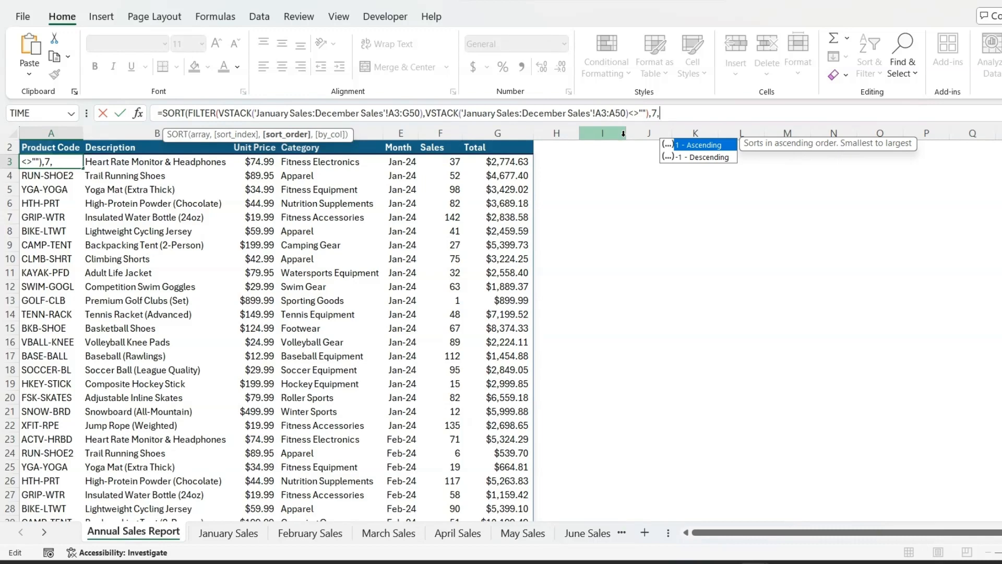
{"action": "type", "text": "-1)"}
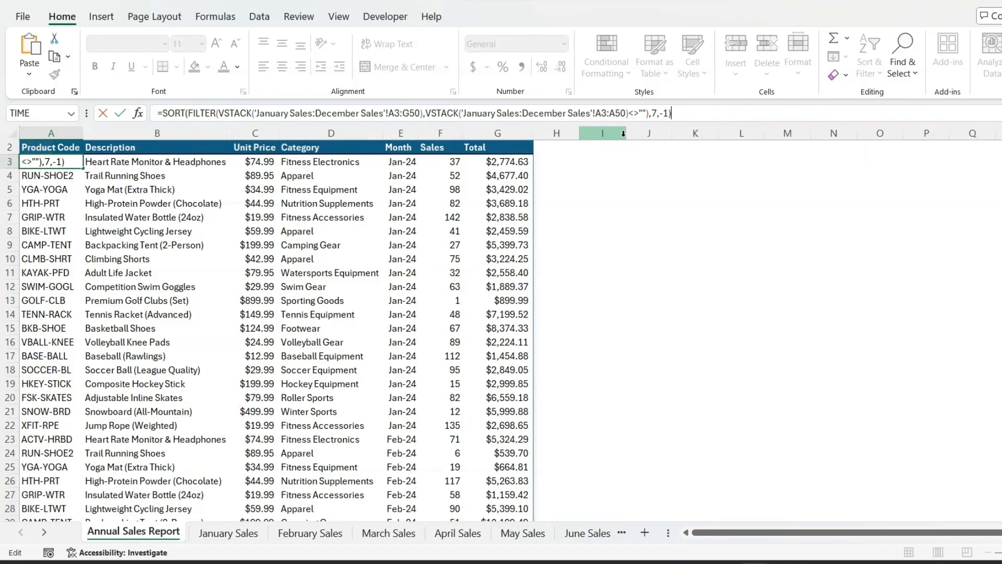
{"action": "key", "text": "Return"}
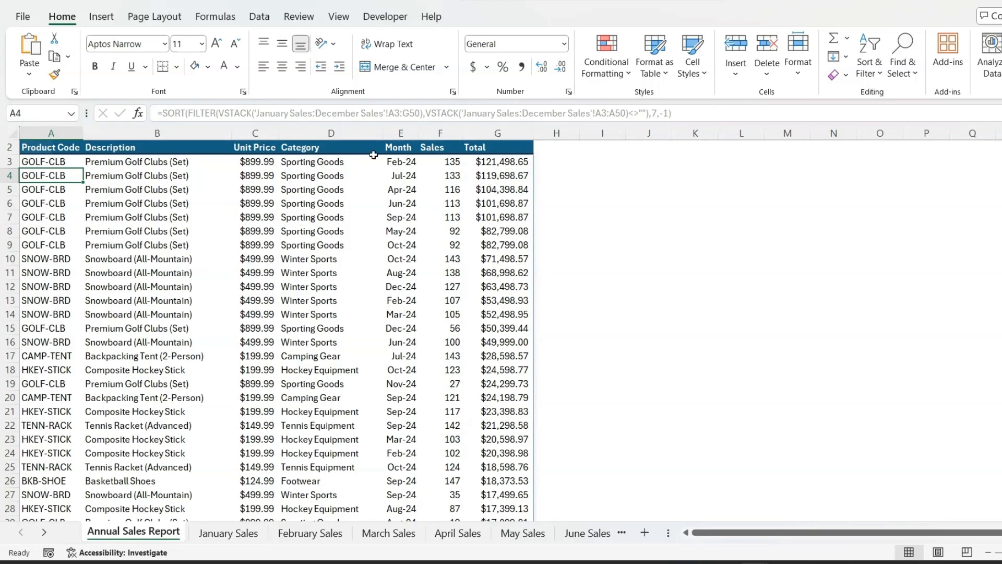
Step: Change the SORT arguments in cell A3 to {5,7},1 to sort by Month and then Total in ascending order
{"action": "left_click", "coordinate": [58, 162]}
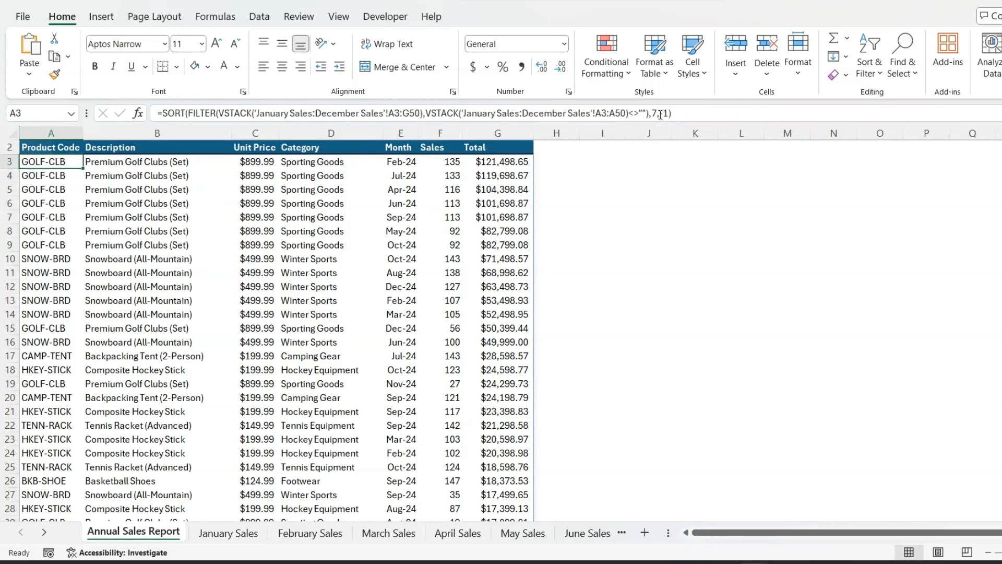
{"action": "left_click_drag", "start_coordinate": [652, 112], "coordinate": [767, 122]}
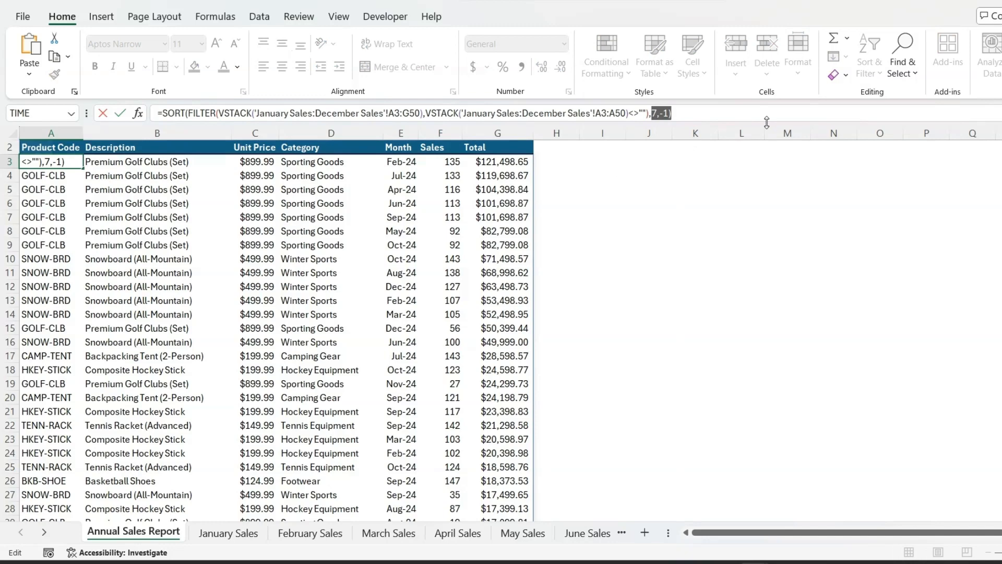
{"action": "key", "text": "BackSpace"}
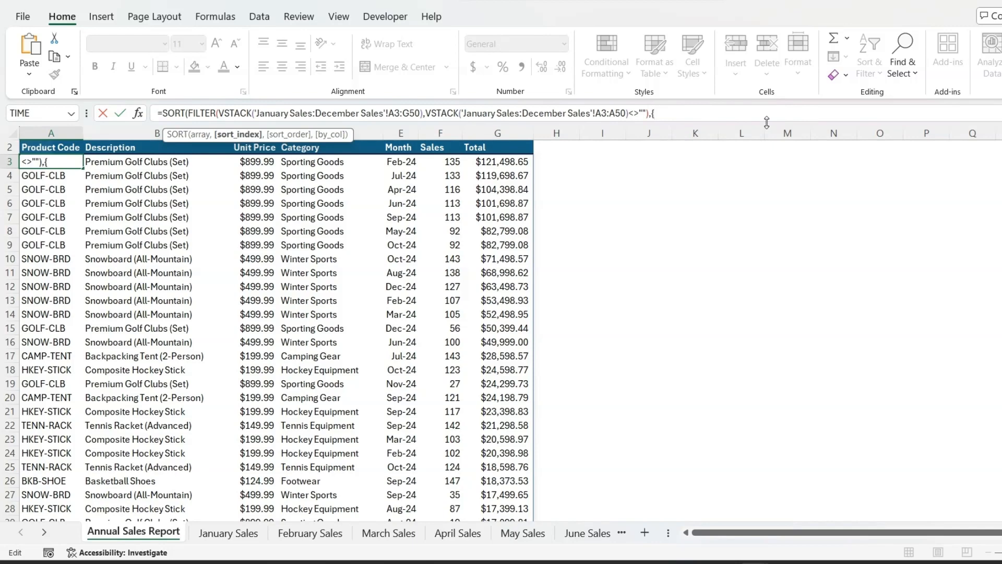
{"action": "type", "text": "5"}
{"action": "type", "text": ",7},"}
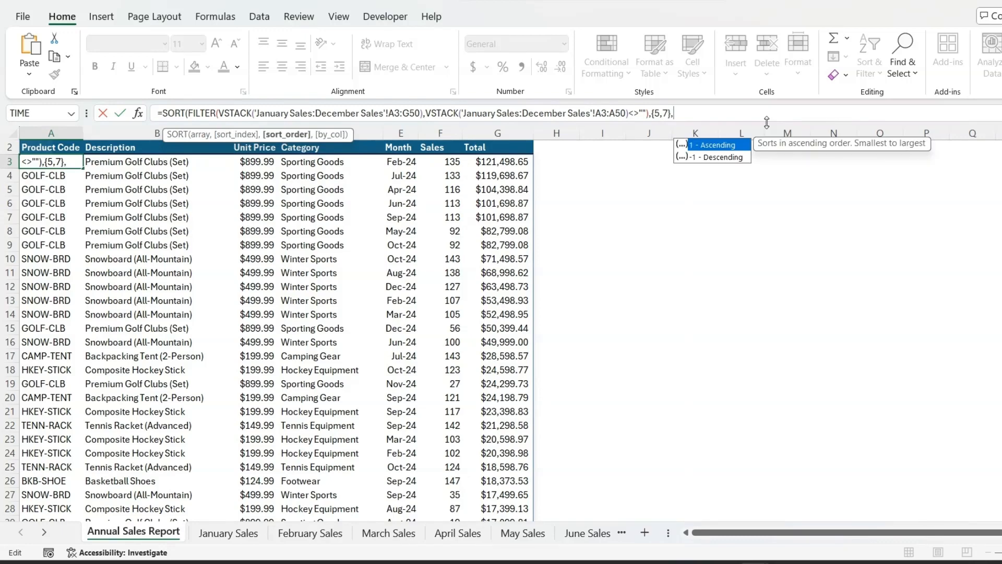
{"action": "type", "text": "1)"}
{"action": "key", "text": "Return"}
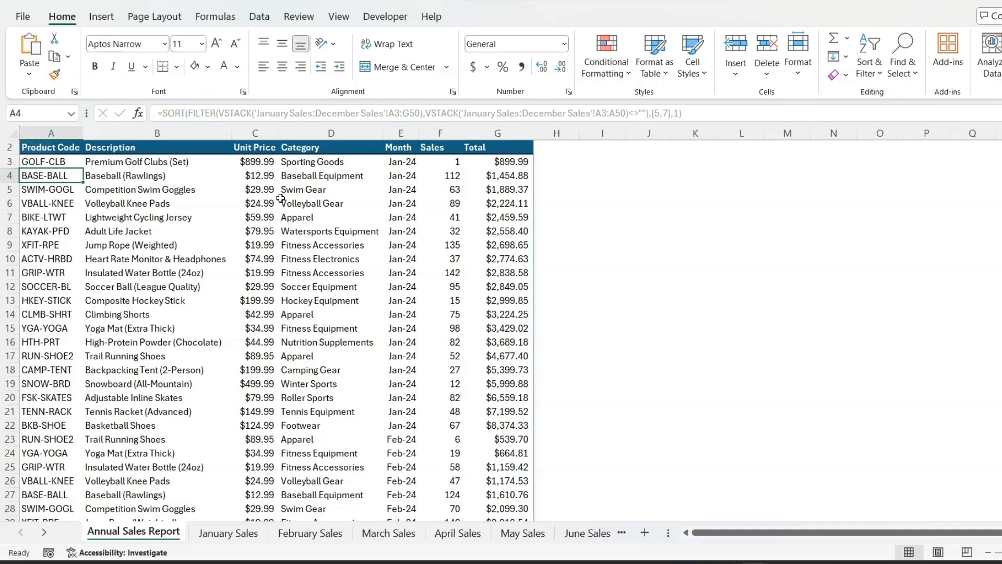
Step: Wrap the SORT formula in cell A3 in a CHOOSECOLS function, using SORT as its array argument
{"action": "scroll", "coordinate": [313, 191], "scroll_direction": "up", "scroll_amount": 1}
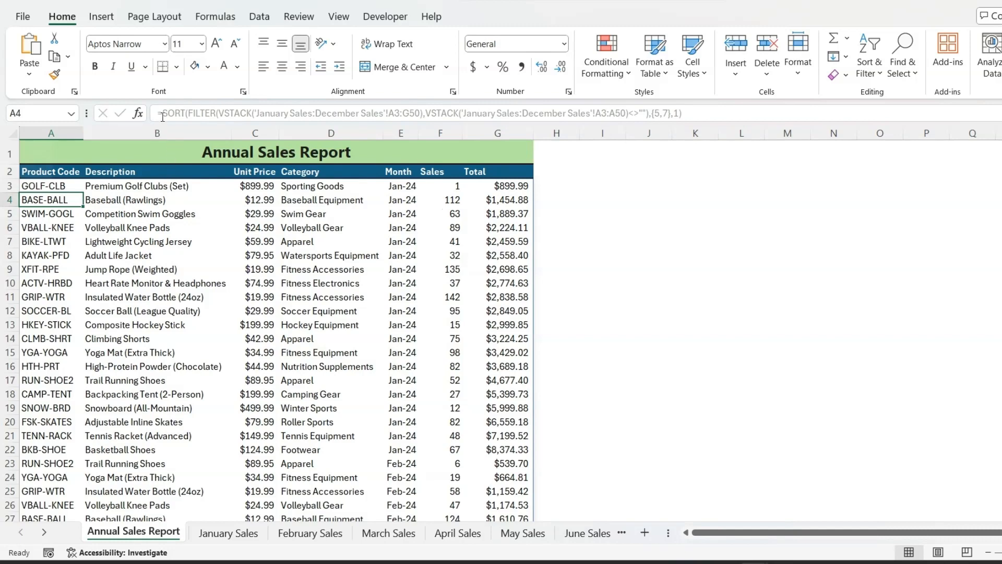
{"action": "left_click", "coordinate": [73, 187]}
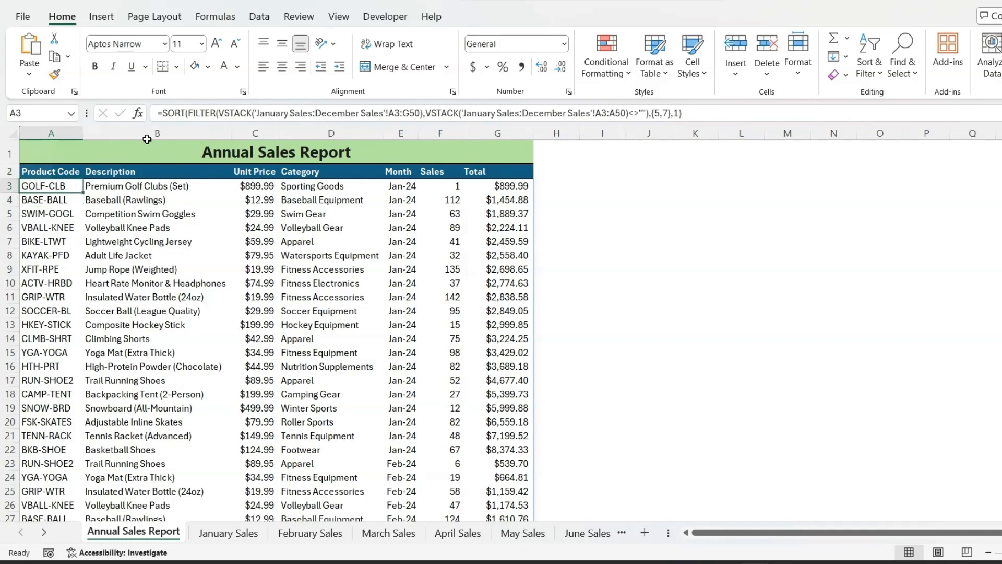
{"action": "left_click", "coordinate": [162, 113]}
{"action": "type", "text": "cho"}
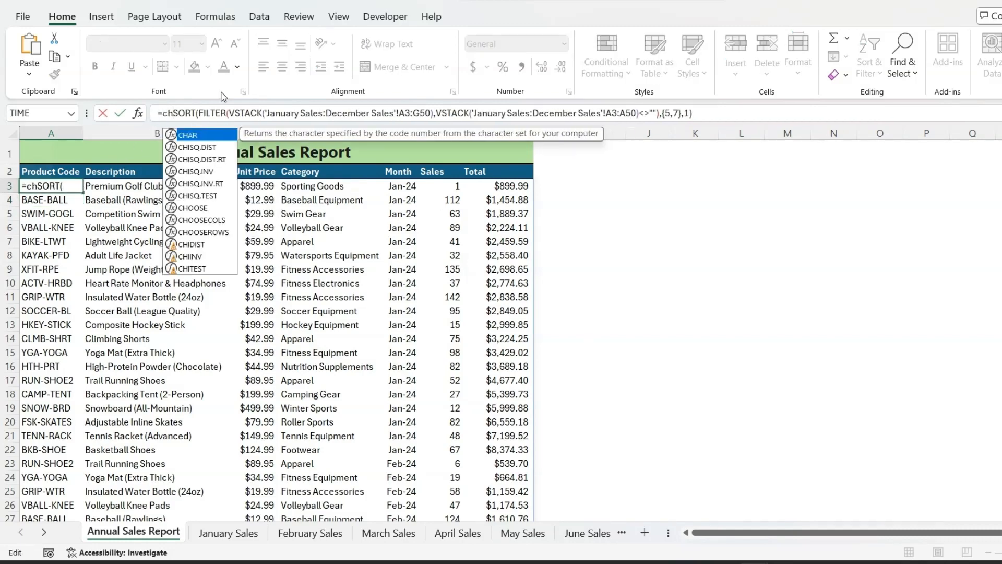
{"action": "key", "text": "Down"}
{"action": "key", "text": "Tab"}
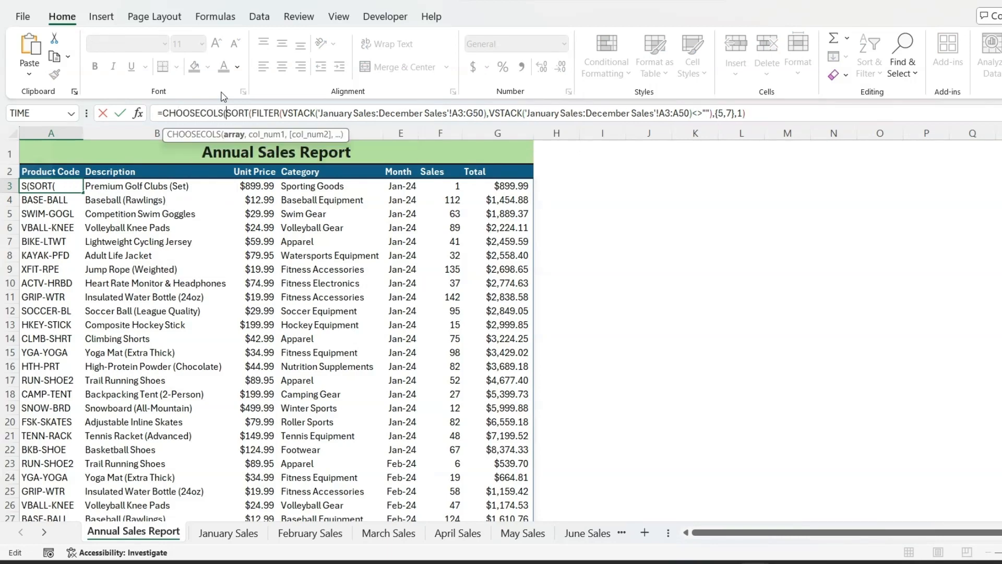
Step: Set the CHOOSECOLS column numbers to 2,4,5,7 for Description, Category, Month and Total, and complete the formula
{"action": "left_click", "coordinate": [753, 114]}
{"action": "type", "text": ","}
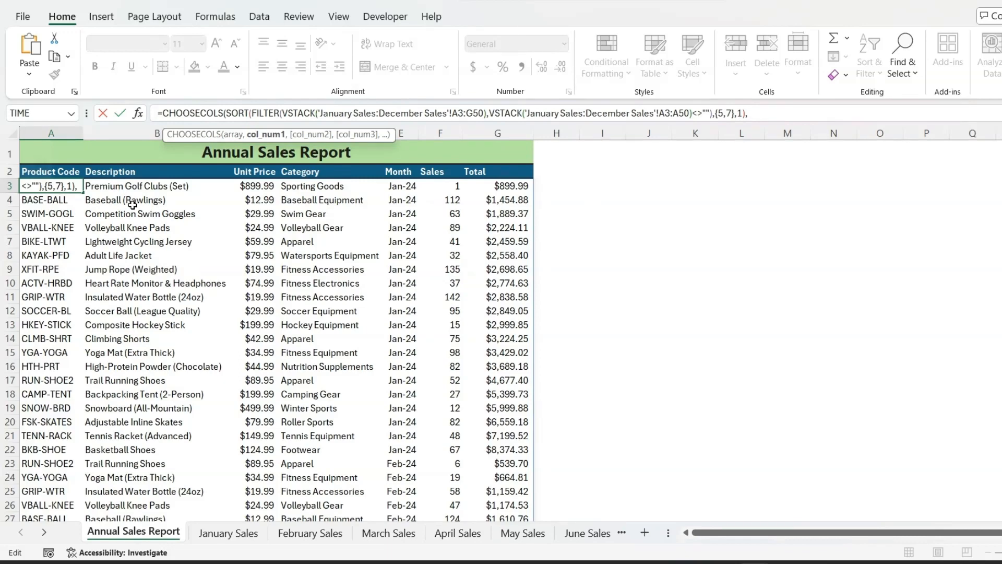
{"action": "type", "text": "2,4"}
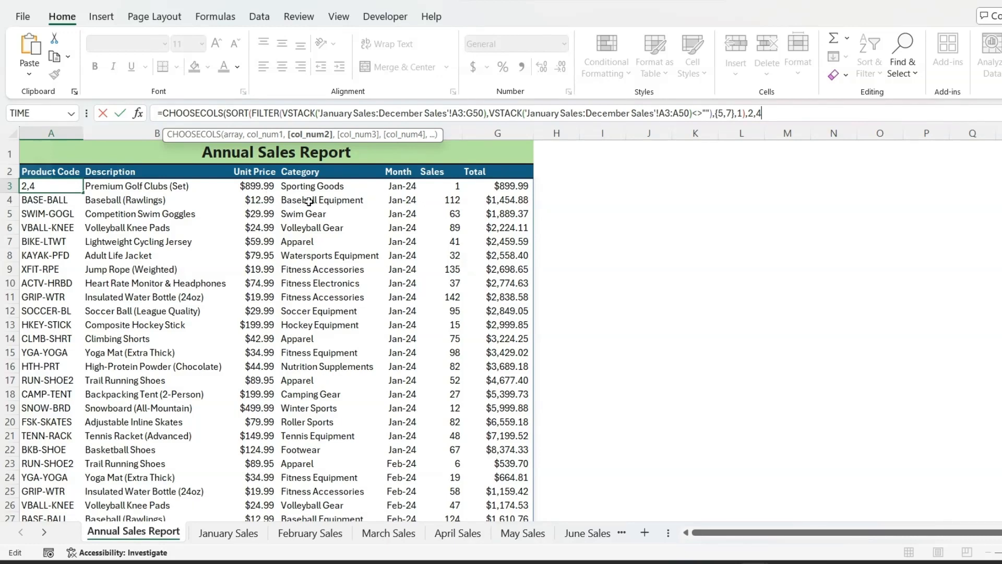
{"action": "type", "text": ",5"}
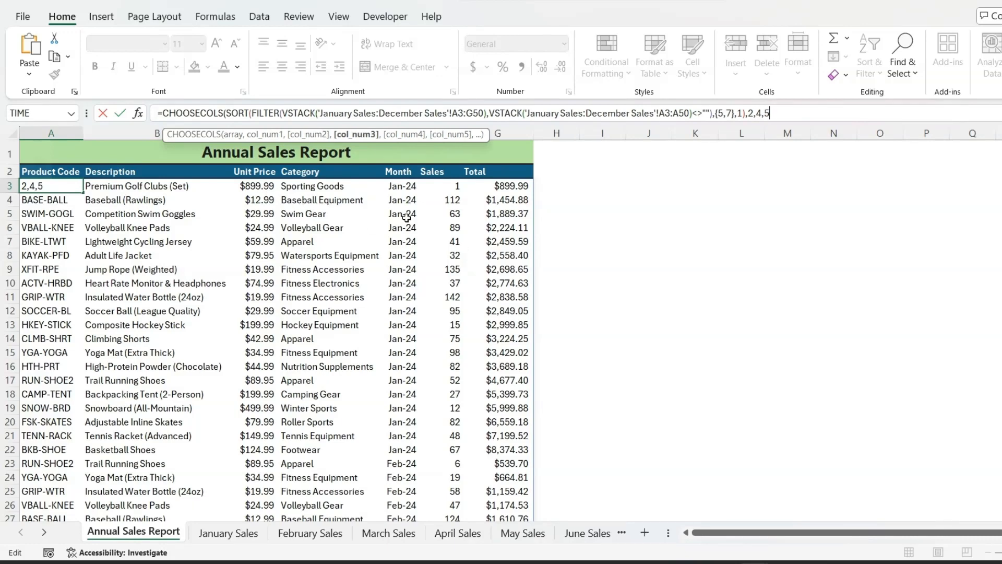
{"action": "type", "text": ",7"}
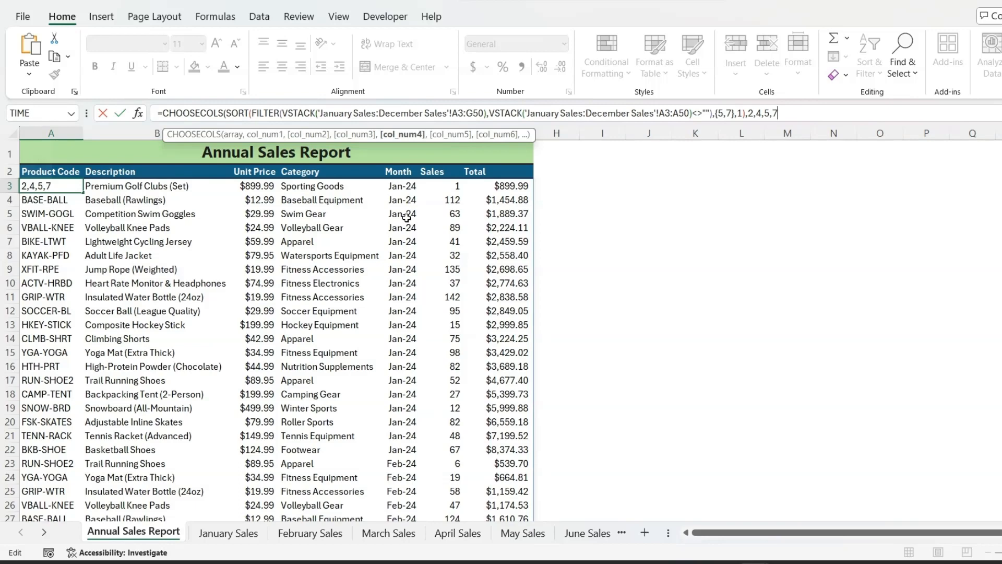
{"action": "type", "text": ")"}
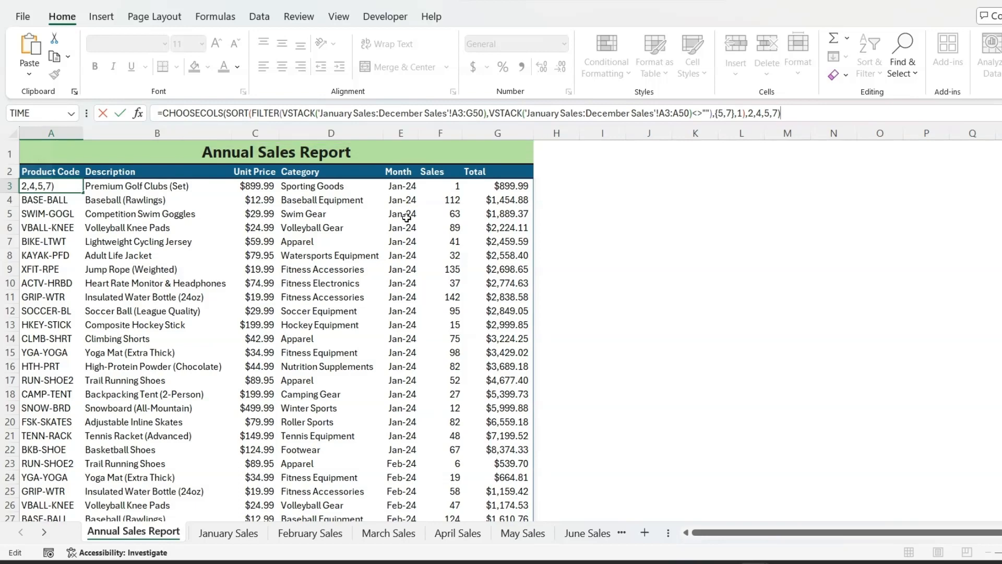
{"action": "key", "text": "Return"}
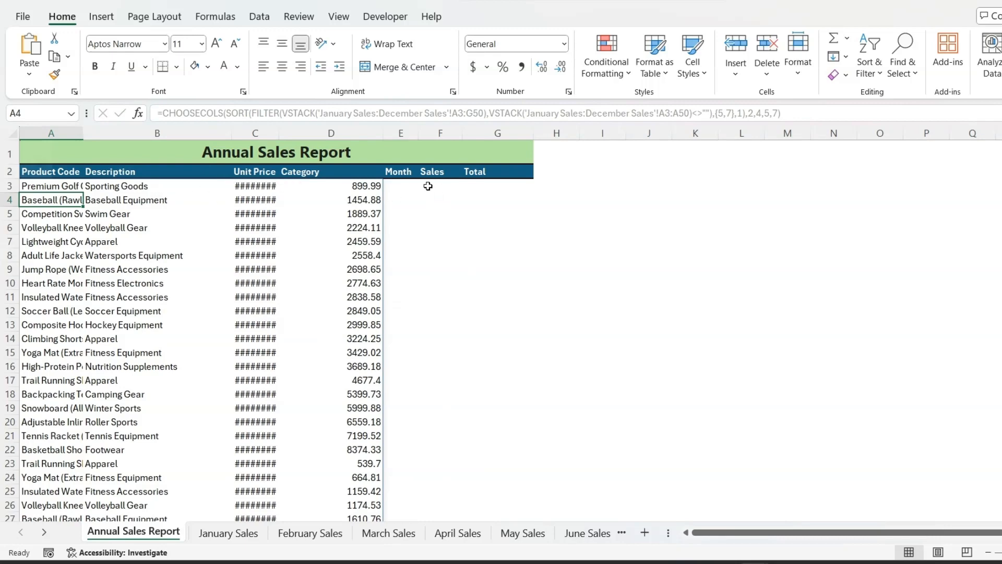
Step: Widen column C and copy cell E3's month format onto the date values in C3:C264
{"action": "left_click_drag", "start_coordinate": [279, 135], "coordinate": [315, 135]}
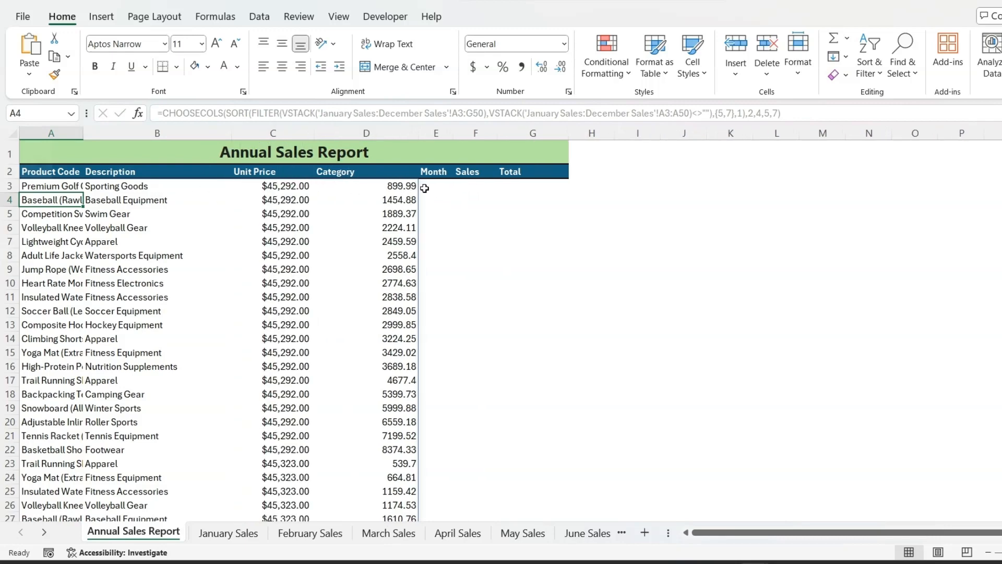
{"action": "left_click", "coordinate": [452, 187]}
{"action": "key", "text": "ctrl+c"}
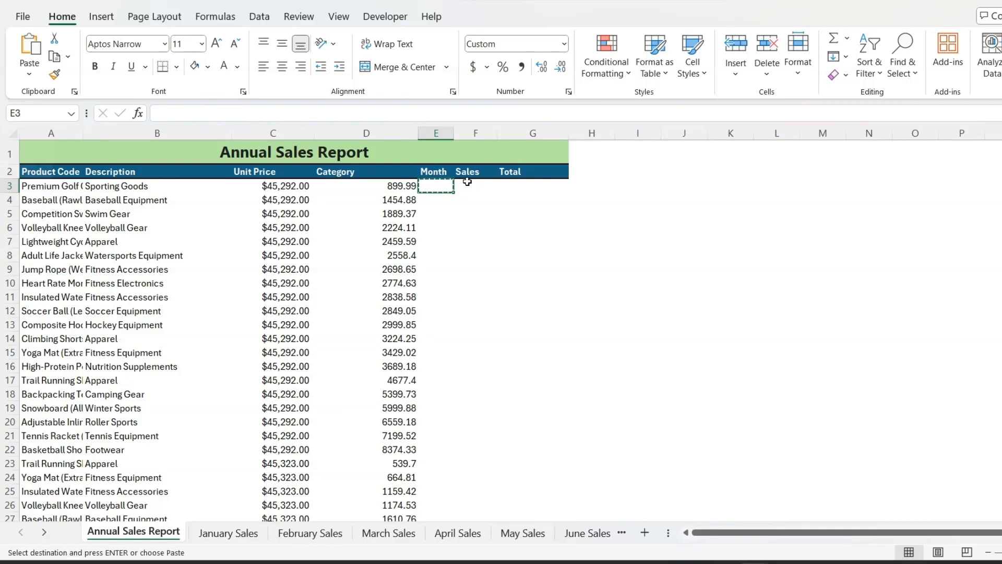
{"action": "key", "text": "Left"}
{"action": "key", "text": "Left"}
{"action": "key", "text": "ctrl+shift+Down"}
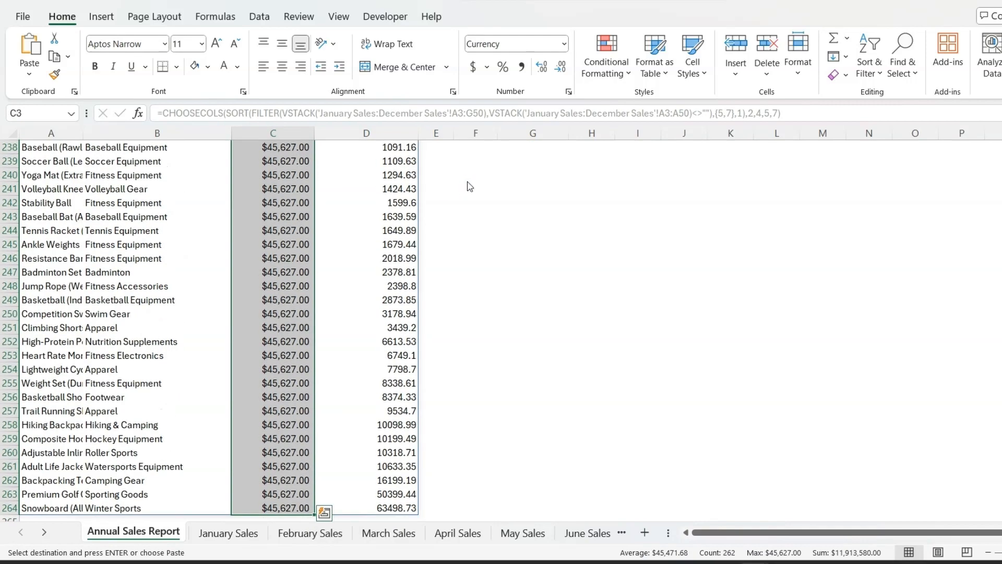
{"action": "key", "text": "ctrl+v"}
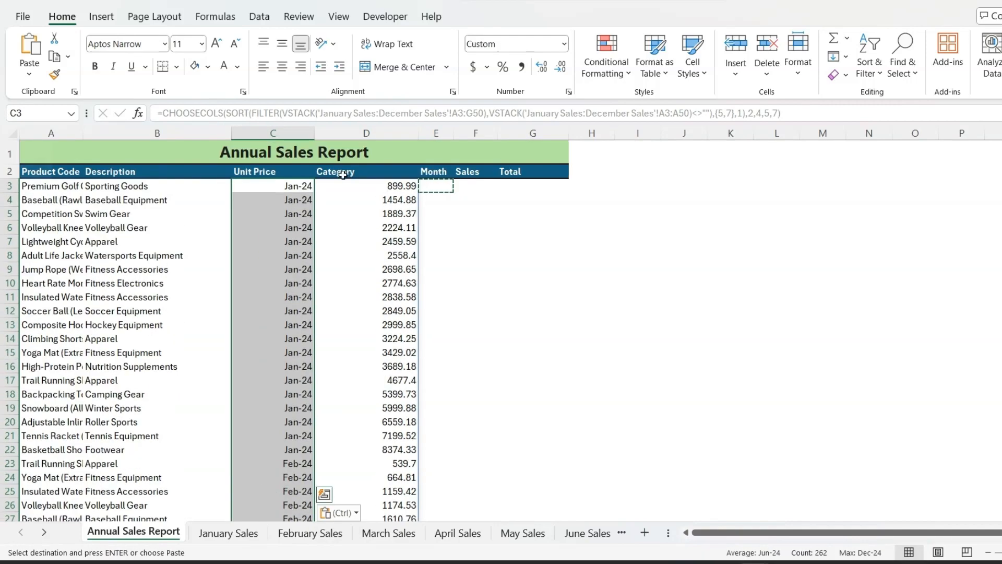
Step: Copy the Month header from cell E2 into cell C2 to replace Unit Price
{"action": "left_click", "coordinate": [437, 172]}
{"action": "key", "text": "ctrl+c"}
{"action": "key", "text": "Left"}
{"action": "key", "text": "Left"}
{"action": "key", "text": "ctrl+v"}
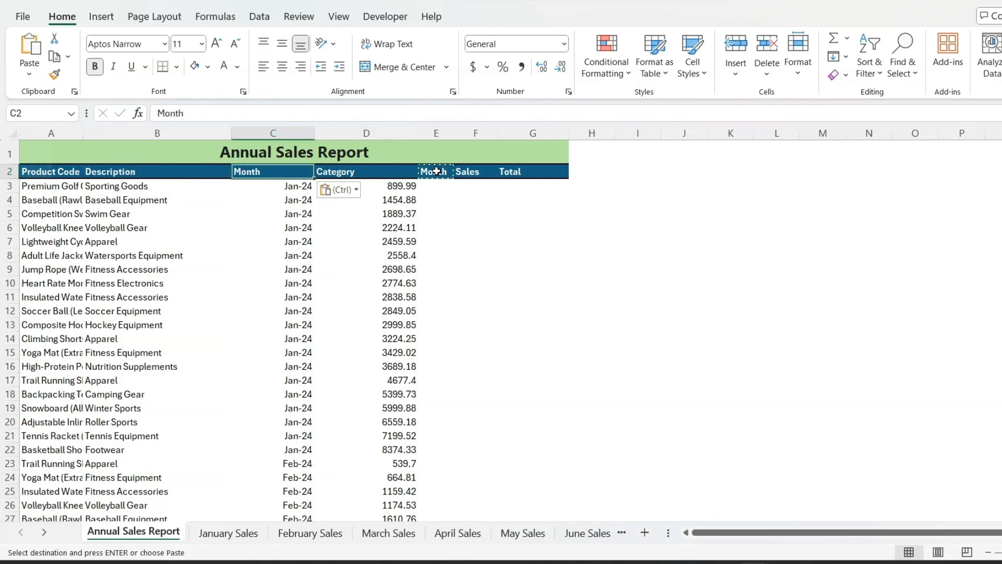
Step: Copy the Total header from cell G2 into cell D2 to replace Category
{"action": "key", "text": "Right"}
{"action": "key", "text": "Right"}
{"action": "key", "text": "Right"}
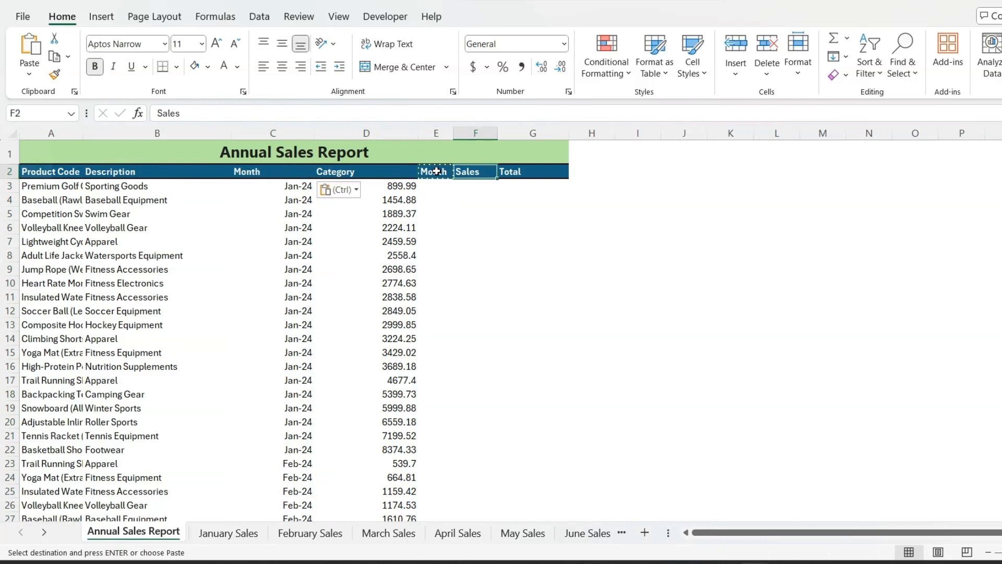
{"action": "key", "text": "ctrl"}
{"action": "key", "text": "Escape"}
{"action": "key", "text": "Right"}
{"action": "key", "text": "ctrl+c"}
{"action": "key", "text": "Left"}
{"action": "key", "text": "Left"}
{"action": "key", "text": "Left"}
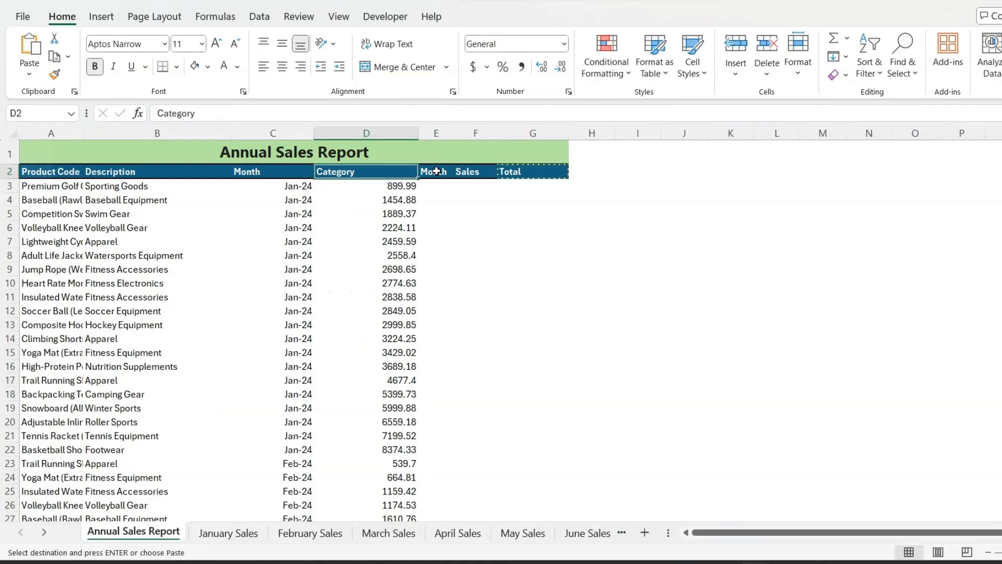
{"action": "key", "text": "ctrl+v"}
Step: Apply the Currency number format to the total values in D3:D264
{"action": "key", "text": "Down"}
{"action": "key", "text": "ctrl+shift+Down"}
{"action": "key", "text": "ctrl+shift+4"}
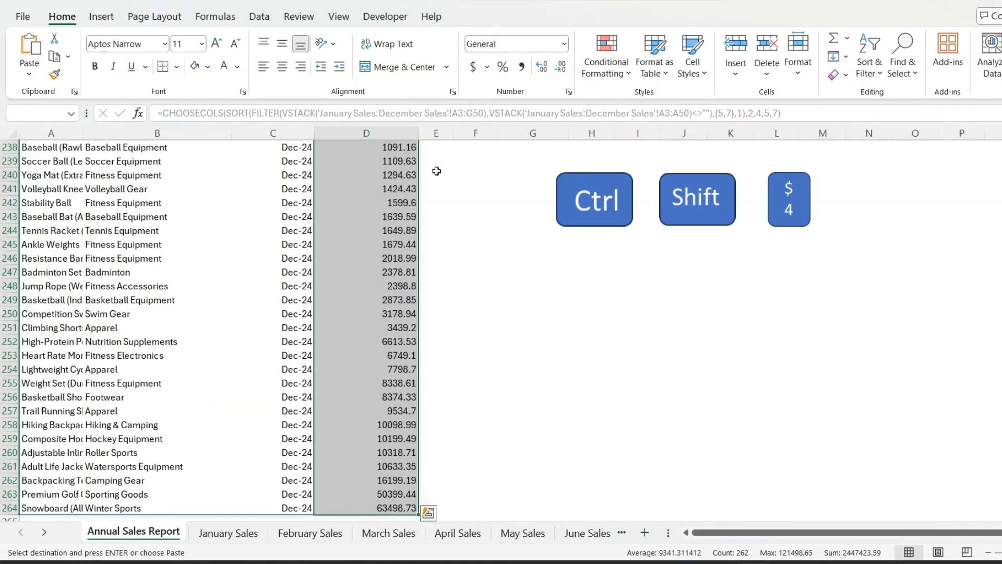
{"action": "key", "text": "ctrl+shift+4"}
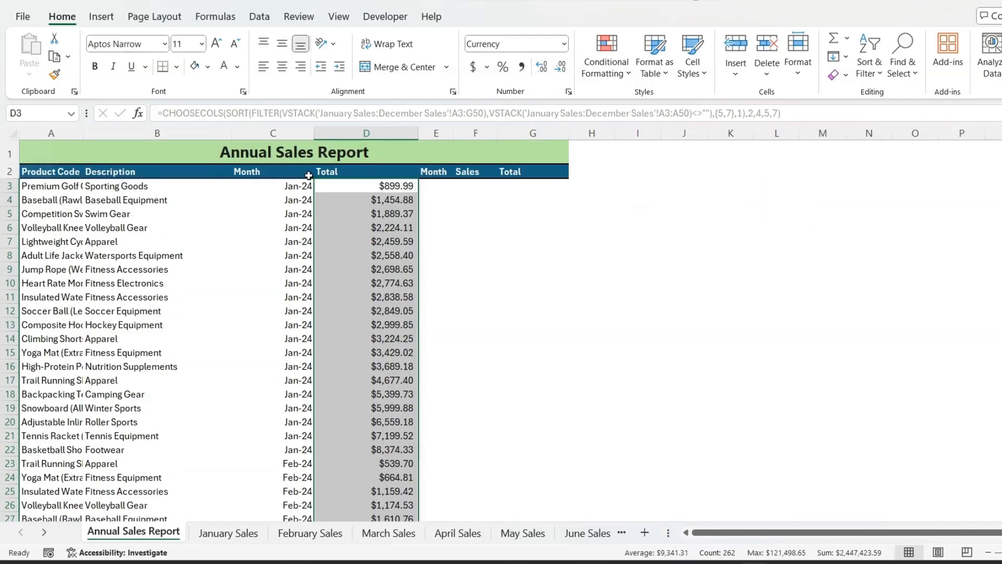
Step: Copy the Description header from cell B2 into cell A2 to replace Product Code
{"action": "left_click", "coordinate": [120, 173]}
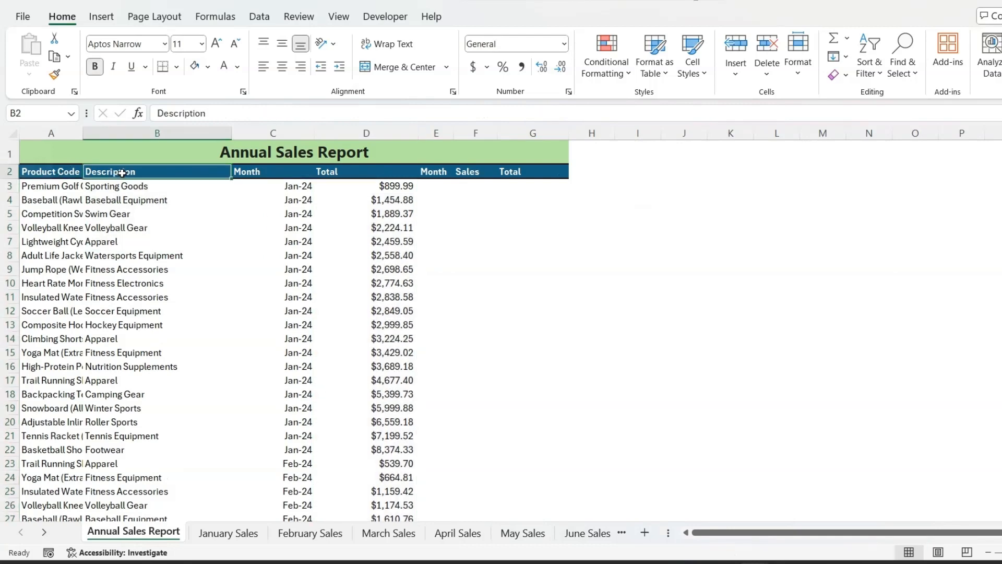
{"action": "key", "text": "ctrl+c"}
{"action": "key", "text": "Left"}
{"action": "key", "text": "ctrl+v"}
Step: Replace the header in cell B2 with Product Category
{"action": "key", "text": "Right"}
{"action": "key", "text": "Right"}
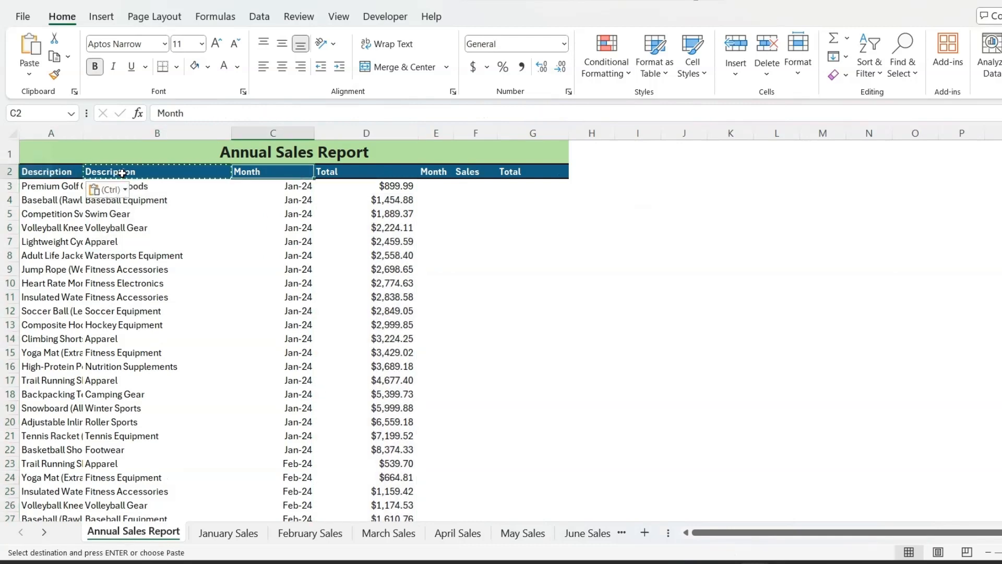
{"action": "key", "text": "Left"}
{"action": "key", "text": "Escape"}
{"action": "type", "text": "Pro"}
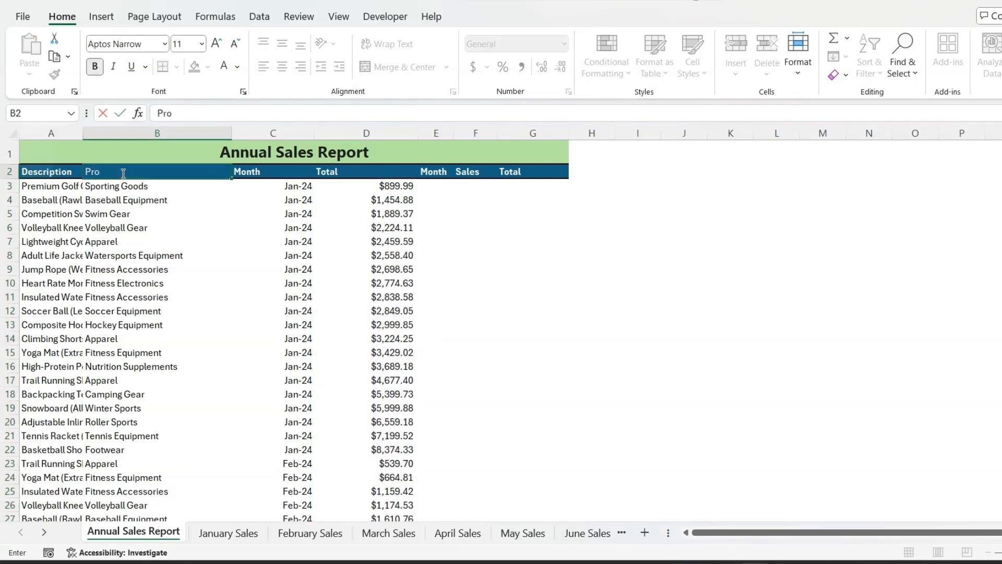
{"action": "type", "text": "duct Category"}
{"action": "key", "text": "Return"}
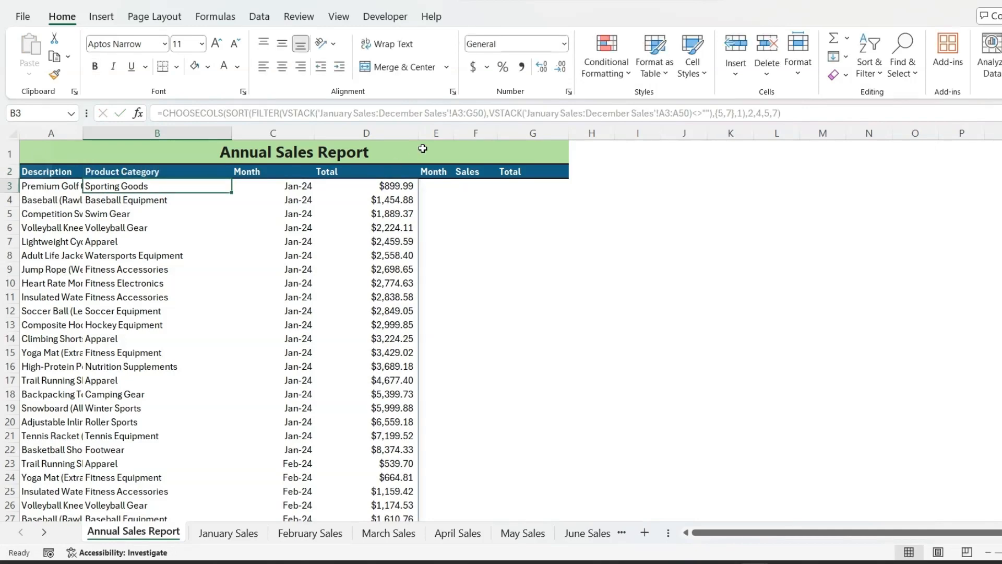
Step: Delete the leftover columns from E onward that still hold the old Month, Sales and Total headers
{"action": "left_click", "coordinate": [436, 133]}
{"action": "left_click_drag", "start_coordinate": [496, 132], "coordinate": [543, 133]}
{"action": "key", "text": "ctrl+minus"}
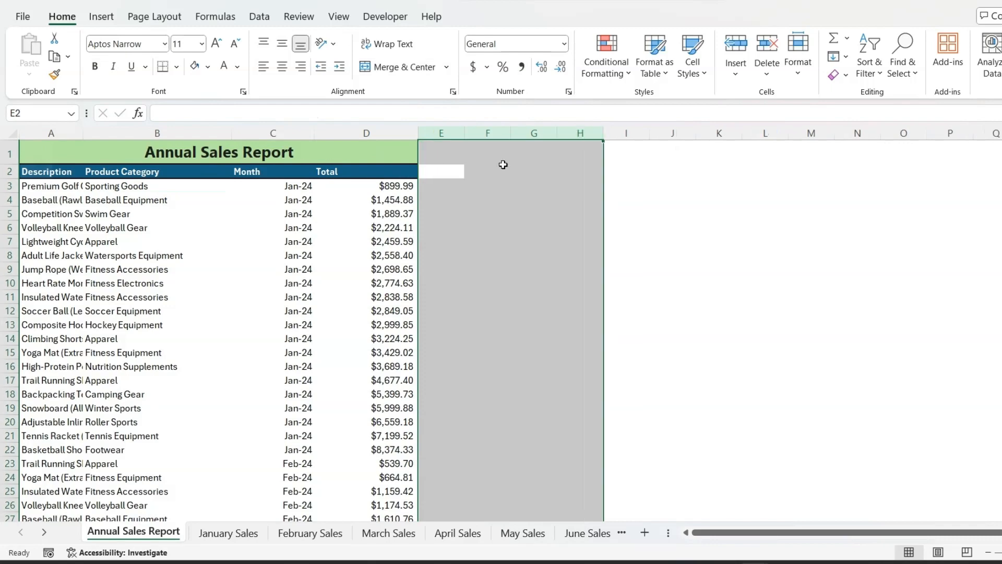
{"action": "left_click", "coordinate": [520, 200]}
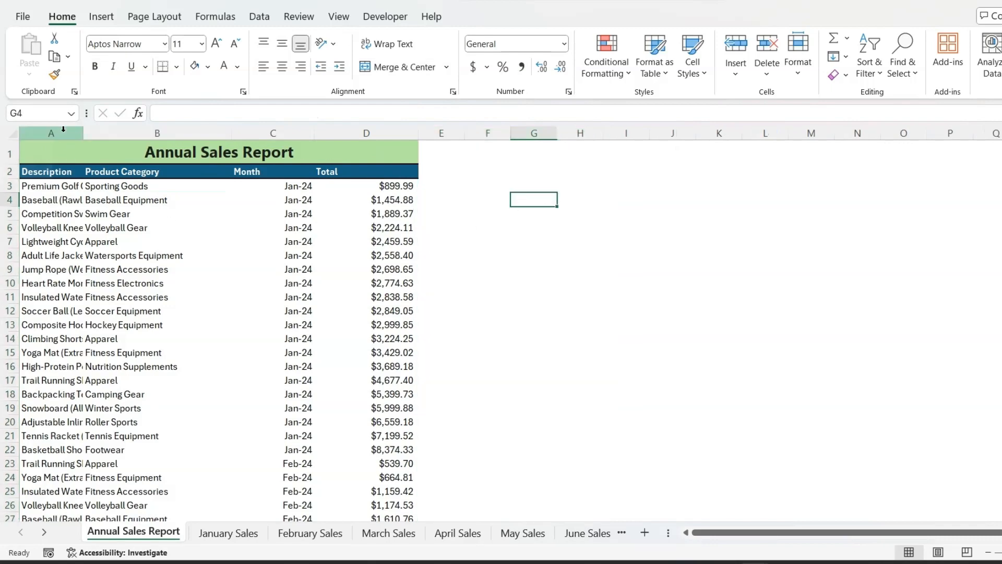
Step: Autofit the widths of columns A to D to their contents
{"action": "left_click_drag", "start_coordinate": [61, 132], "coordinate": [414, 137]}
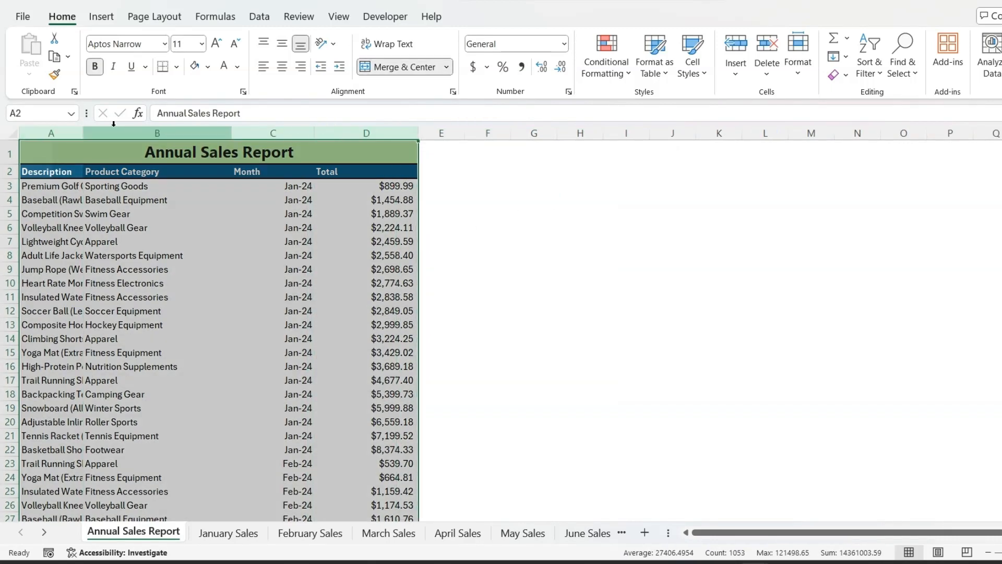
{"action": "double_click", "coordinate": [84, 130]}
{"action": "left_click", "coordinate": [471, 213]}
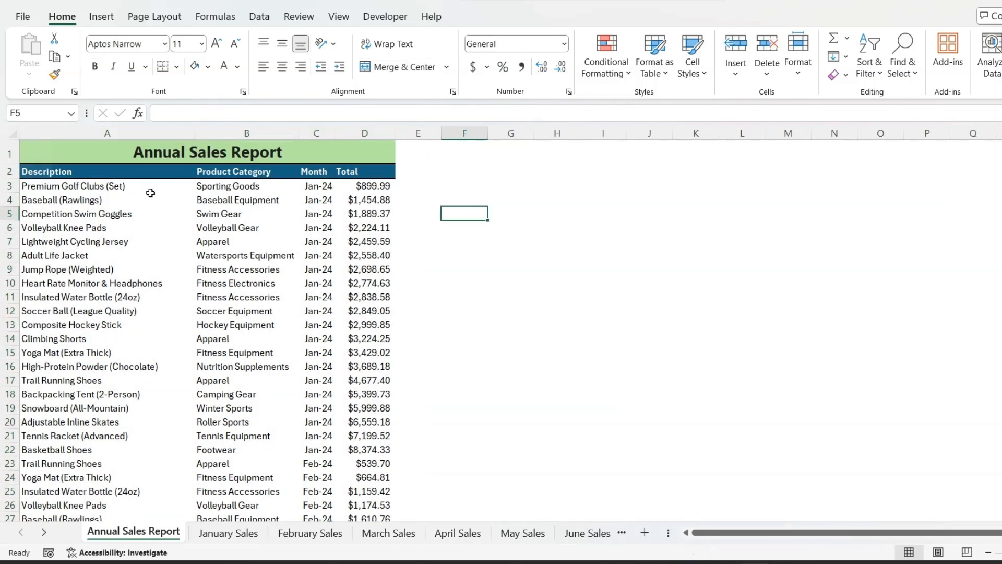
Step: Change the CHOOSECOLS column numbers in cell A3's formula to 5,2,4,7 so the month column comes first
{"action": "left_click", "coordinate": [117, 186]}
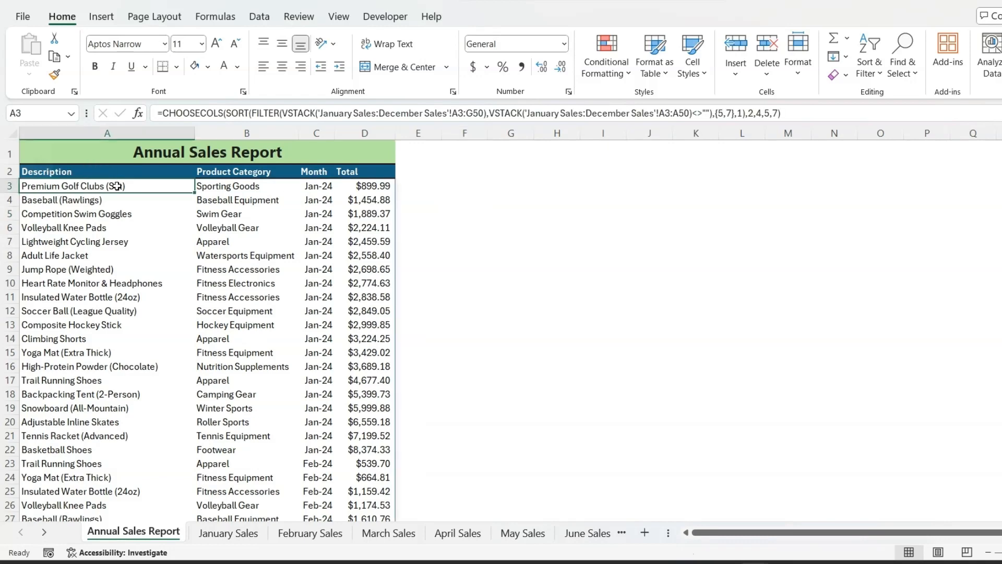
{"action": "left_click", "coordinate": [753, 112]}
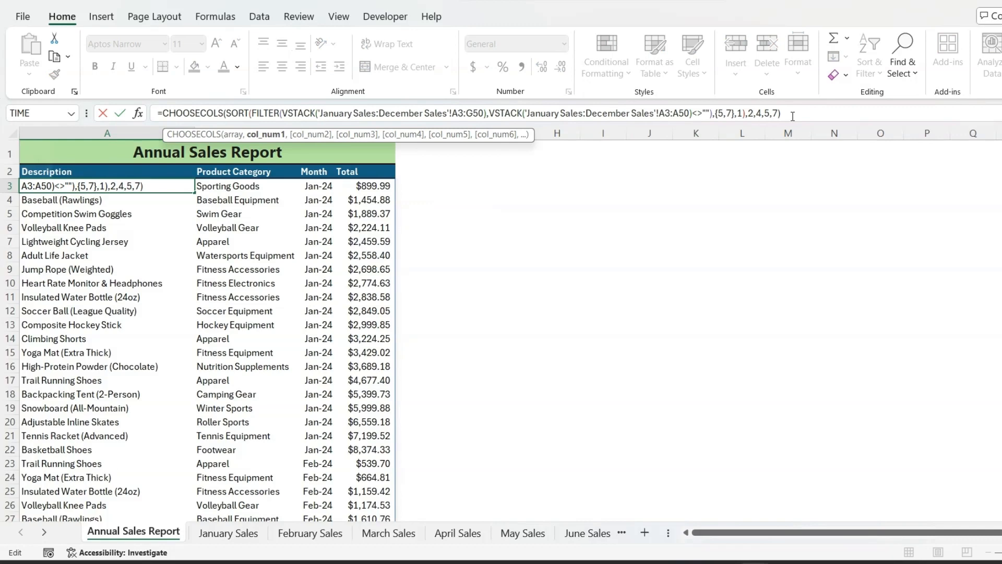
{"action": "key", "text": "BackSpace"}
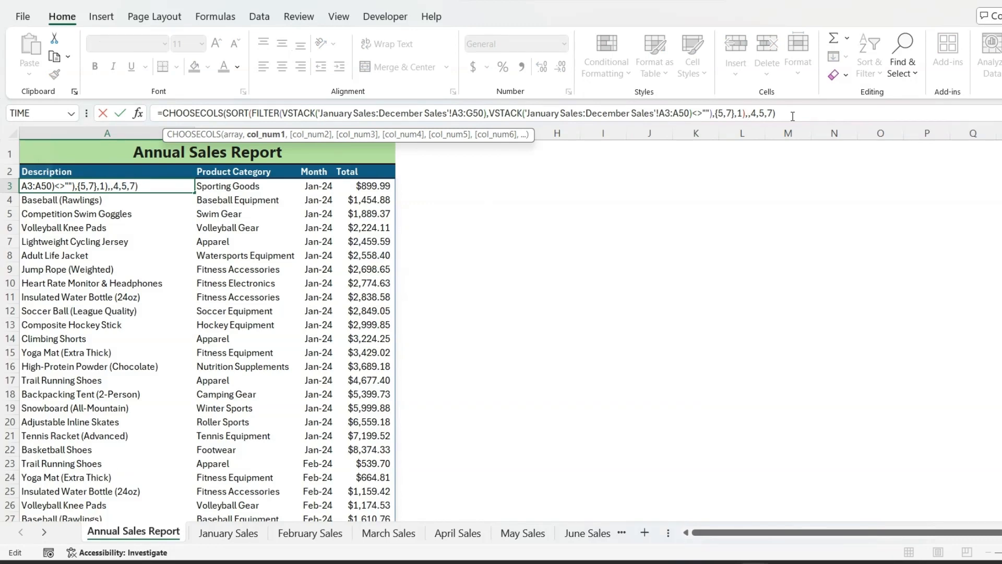
{"action": "type", "text": "5"}
{"action": "key", "text": "Right"}
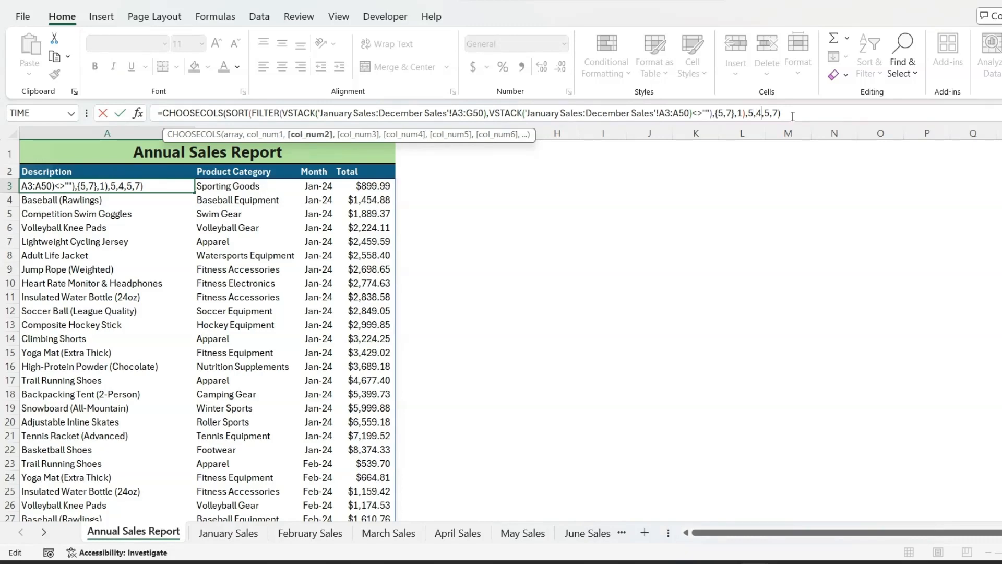
{"action": "key", "text": "BackSpace"}
{"action": "type", "text": "2"}
{"action": "key", "text": "Right"}
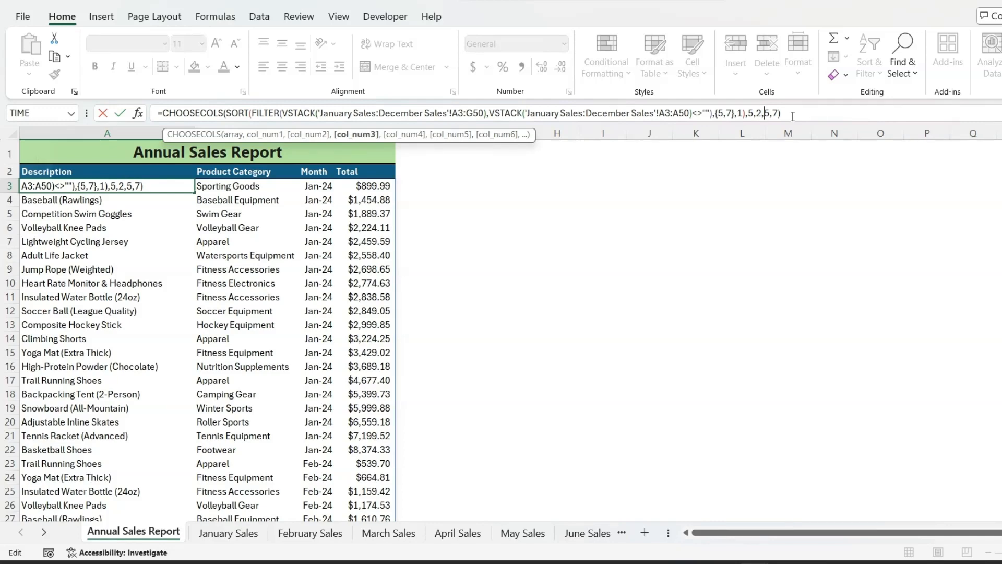
{"action": "key", "text": "Delete"}
{"action": "type", "text": "4"}
{"action": "key", "text": "Return"}
Step: Copy cell C3's month format onto the date values in column A, from A3 down to the end of the data
{"action": "key", "text": "Up"}
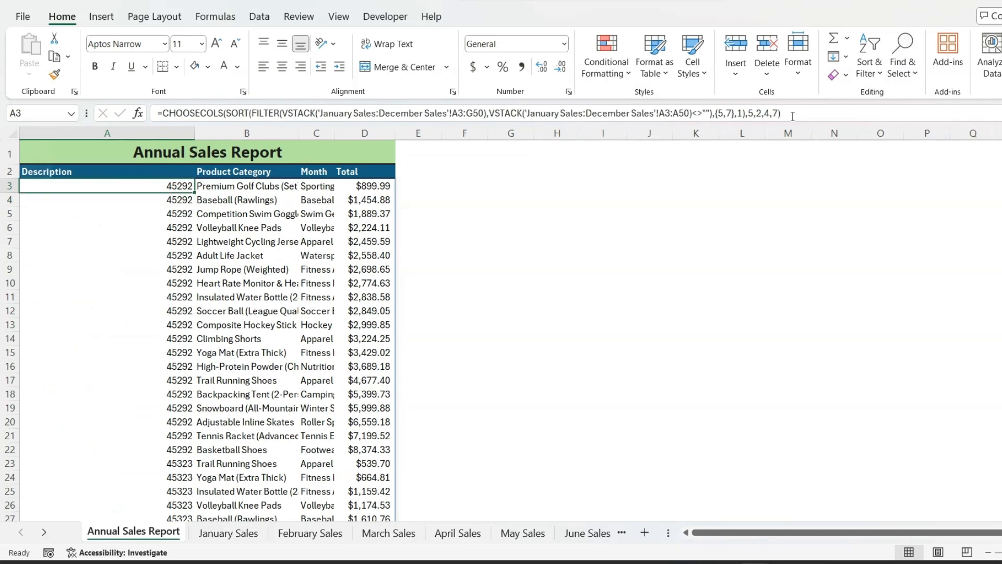
{"action": "key", "text": "Right"}
{"action": "key", "text": "Right"}
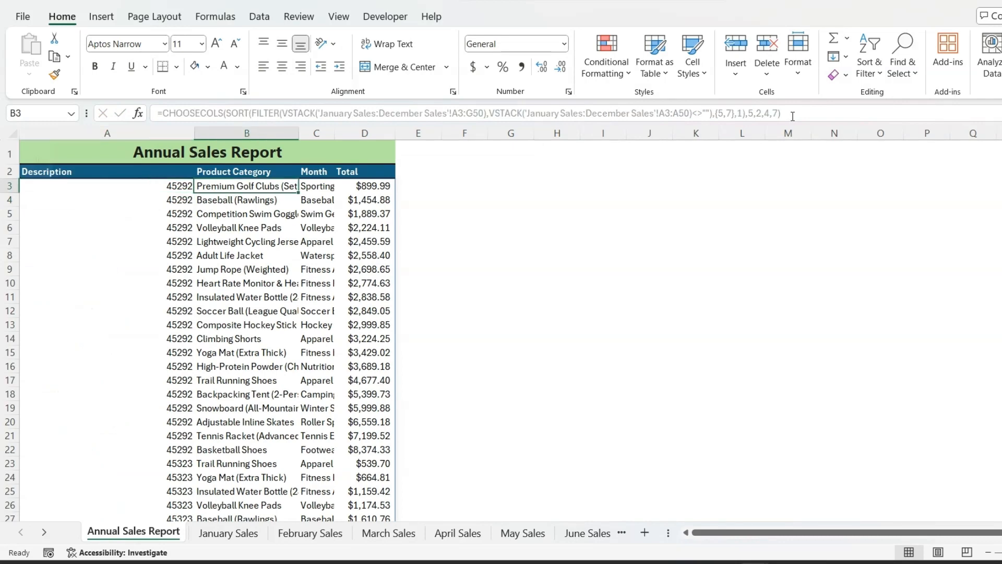
{"action": "key", "text": "ctrl+c"}
{"action": "key", "text": "Left"}
{"action": "key", "text": "Left"}
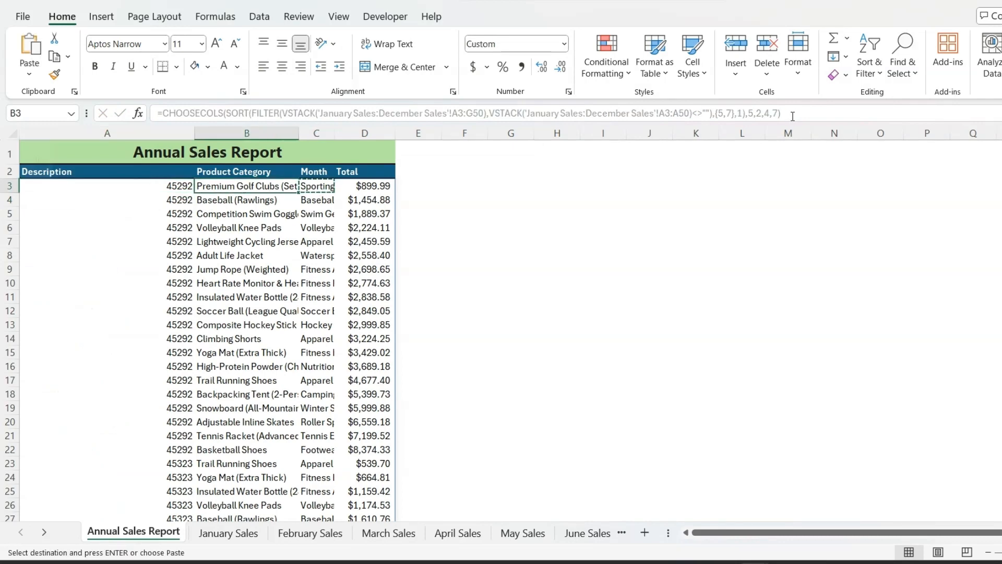
{"action": "key", "text": "ctrl+shift+Down"}
{"action": "key", "text": "ctrl+v"}
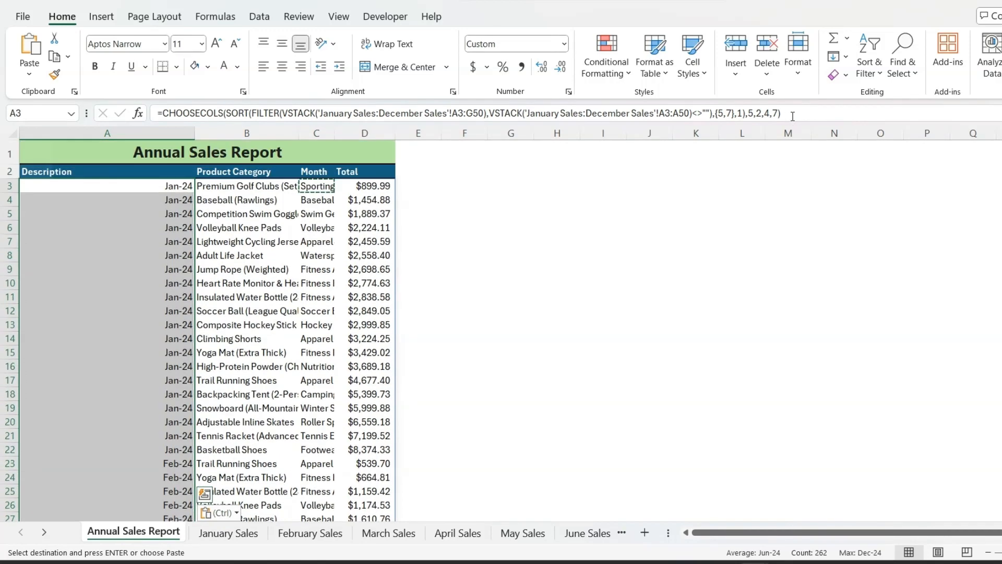
Step: Replace the Description header in cell A2 with Month
{"action": "left_click", "coordinate": [100, 170]}
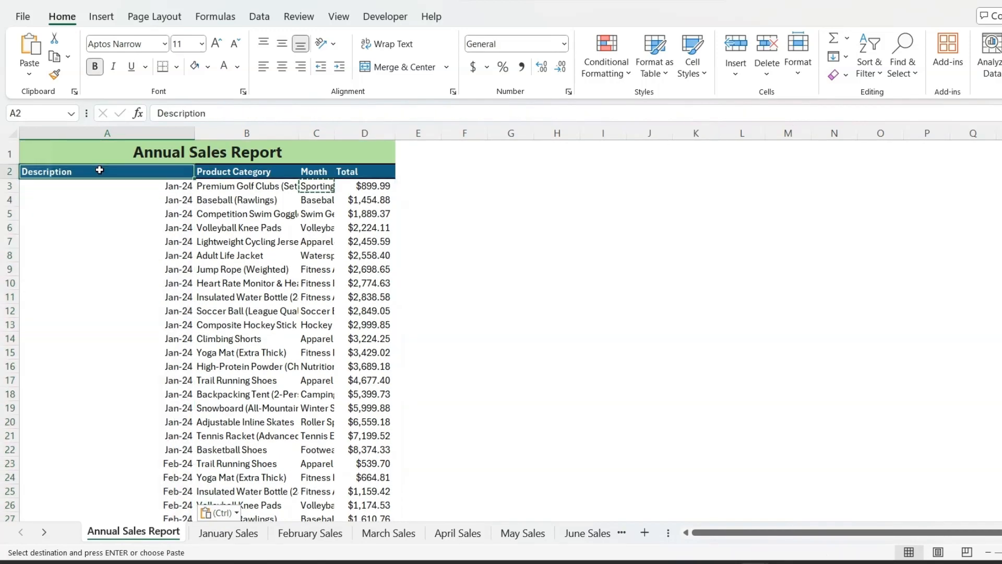
{"action": "type", "text": "Month"}
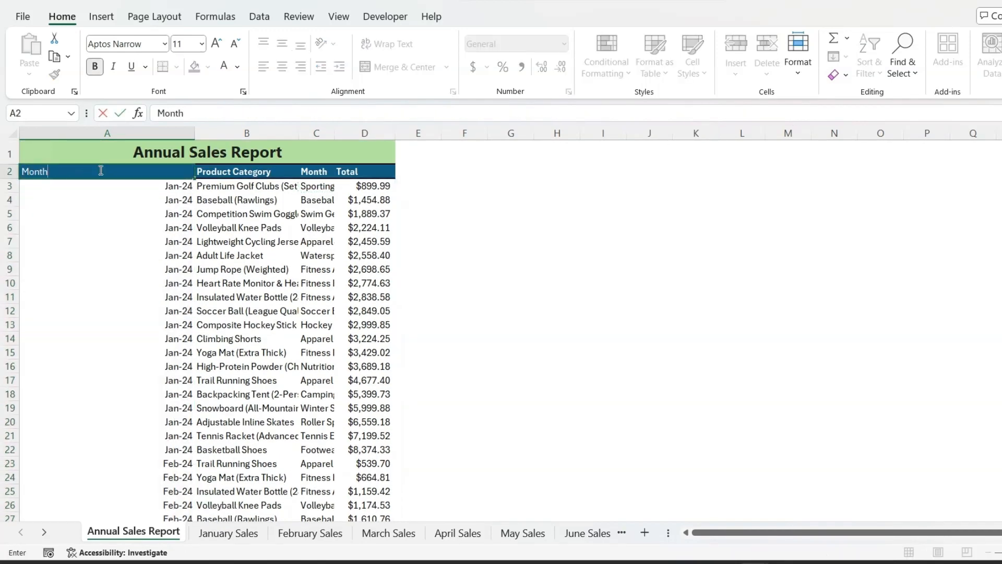
{"action": "key", "text": "Return"}
Step: Copy the Product Category header from cell B2 into cell C2 to replace Month
{"action": "key", "text": "Up"}
{"action": "key", "text": "Right"}
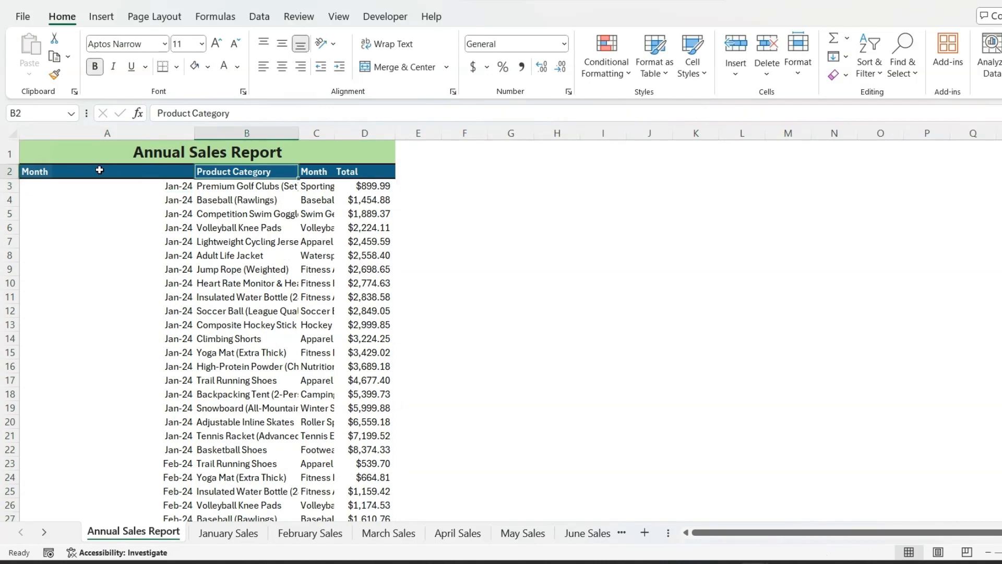
{"action": "key", "text": "ctrl+c"}
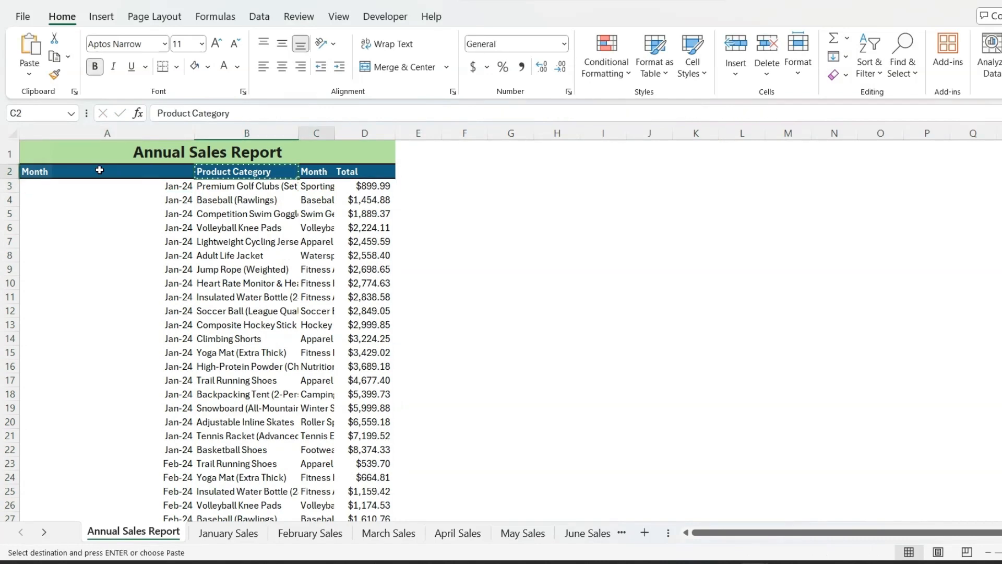
{"action": "key", "text": "Right"}
{"action": "key", "text": "ctrl+v"}
Step: Replace the Product Category header in cell B2 with Description
{"action": "key", "text": "Left"}
{"action": "type", "text": "PDescriptio"}
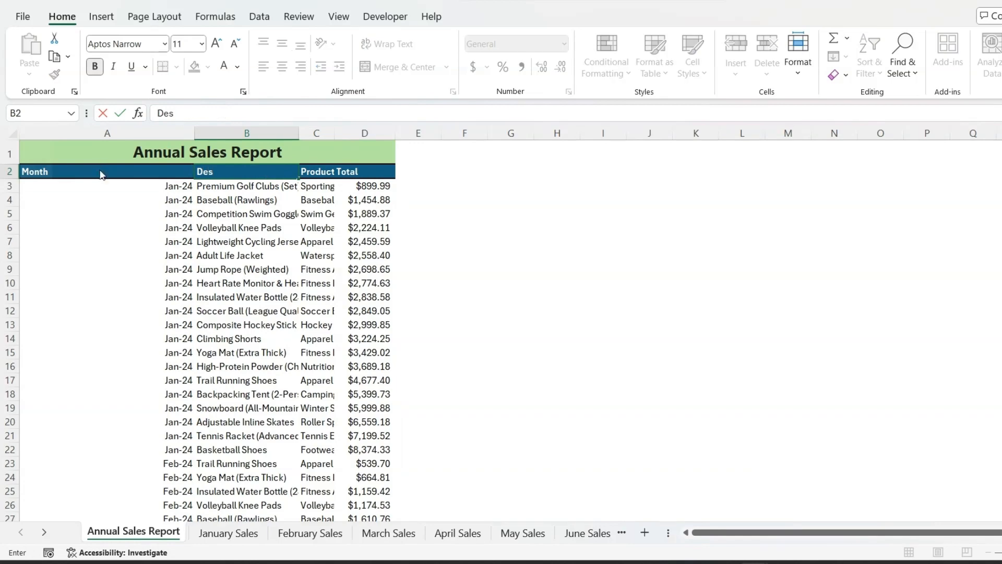
{"action": "type", "text": "n"}
{"action": "key", "text": "Return"}
Step: Autofit columns A to D to the reordered data and delete the stray picture at the top of column A
{"action": "left_click_drag", "start_coordinate": [83, 133], "coordinate": [356, 137]}
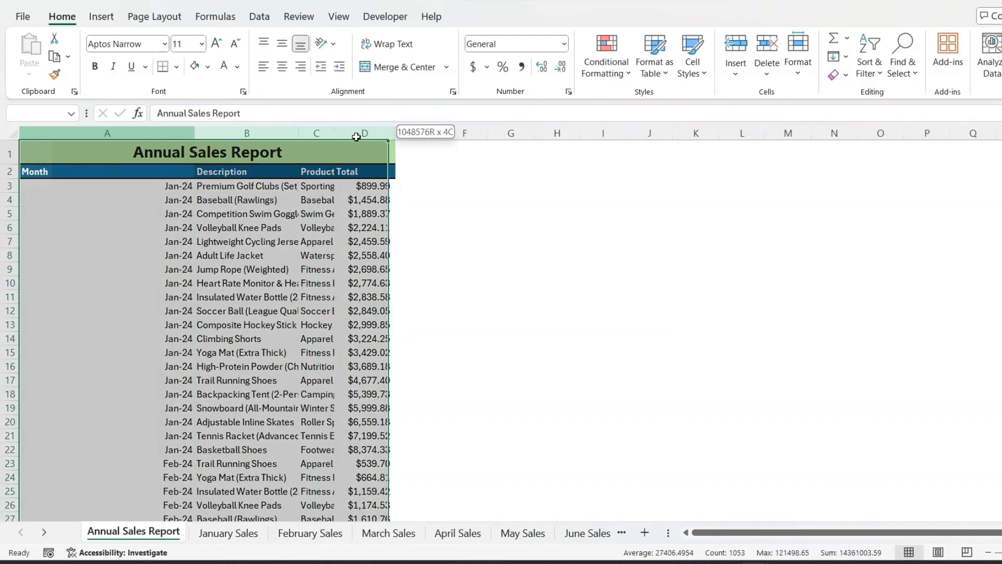
{"action": "double_click", "coordinate": [298, 133]}
{"action": "left_click", "coordinate": [446, 239]}
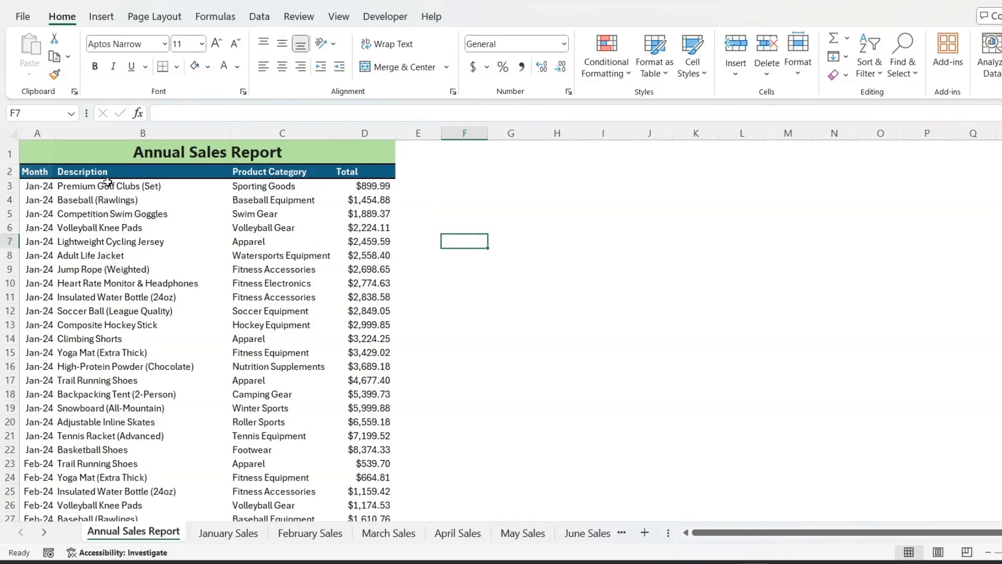
{"action": "left_click", "coordinate": [55, 188]}
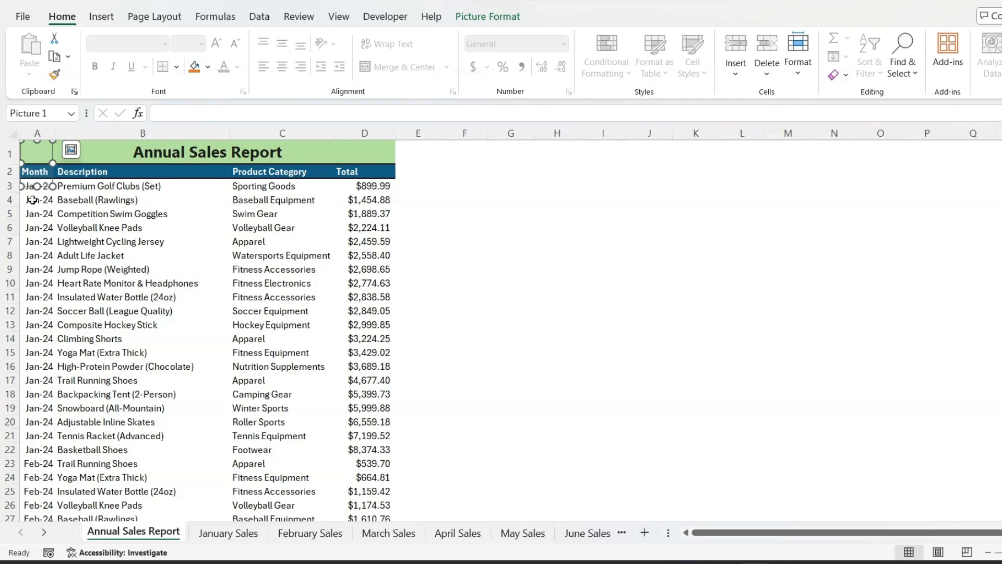
{"action": "key", "text": "Delete"}
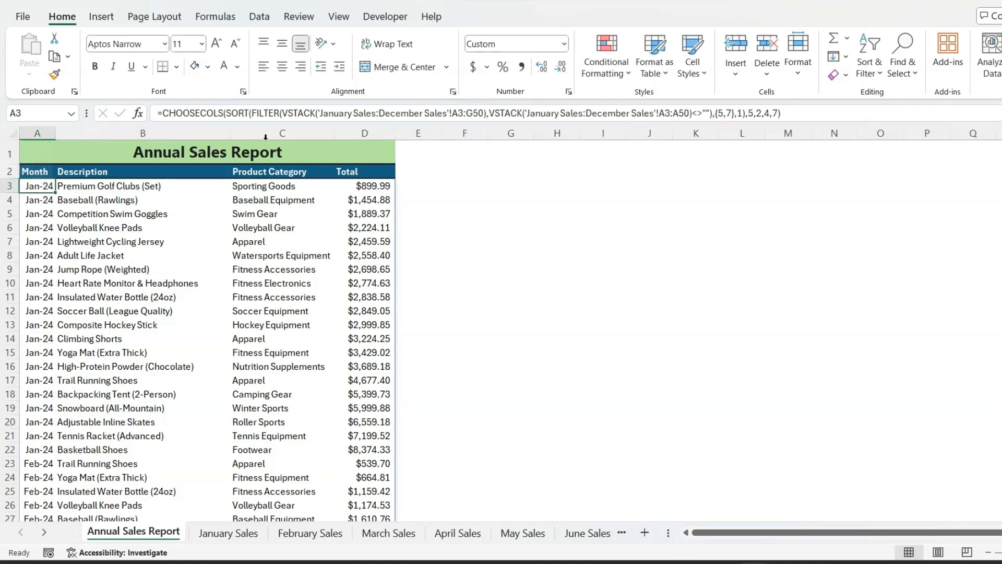